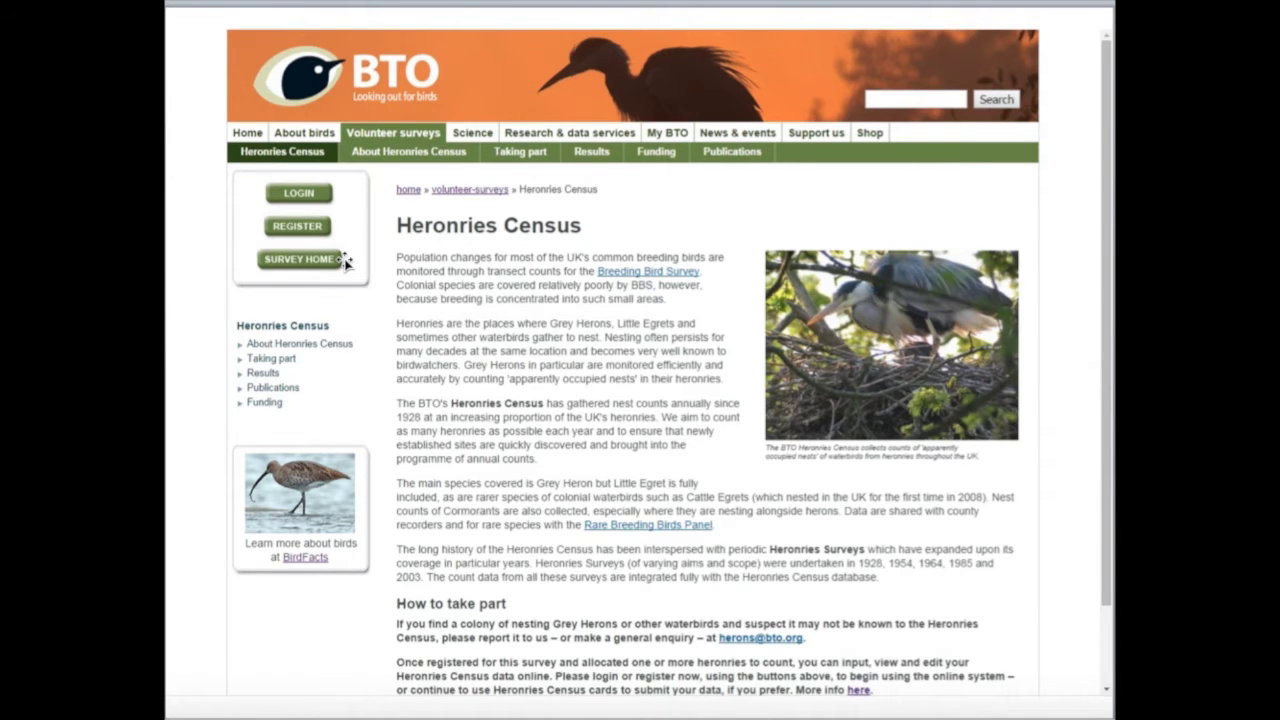
Step: Sign in to the Heronries Census survey with the pre-filled username and password
click(340, 259)
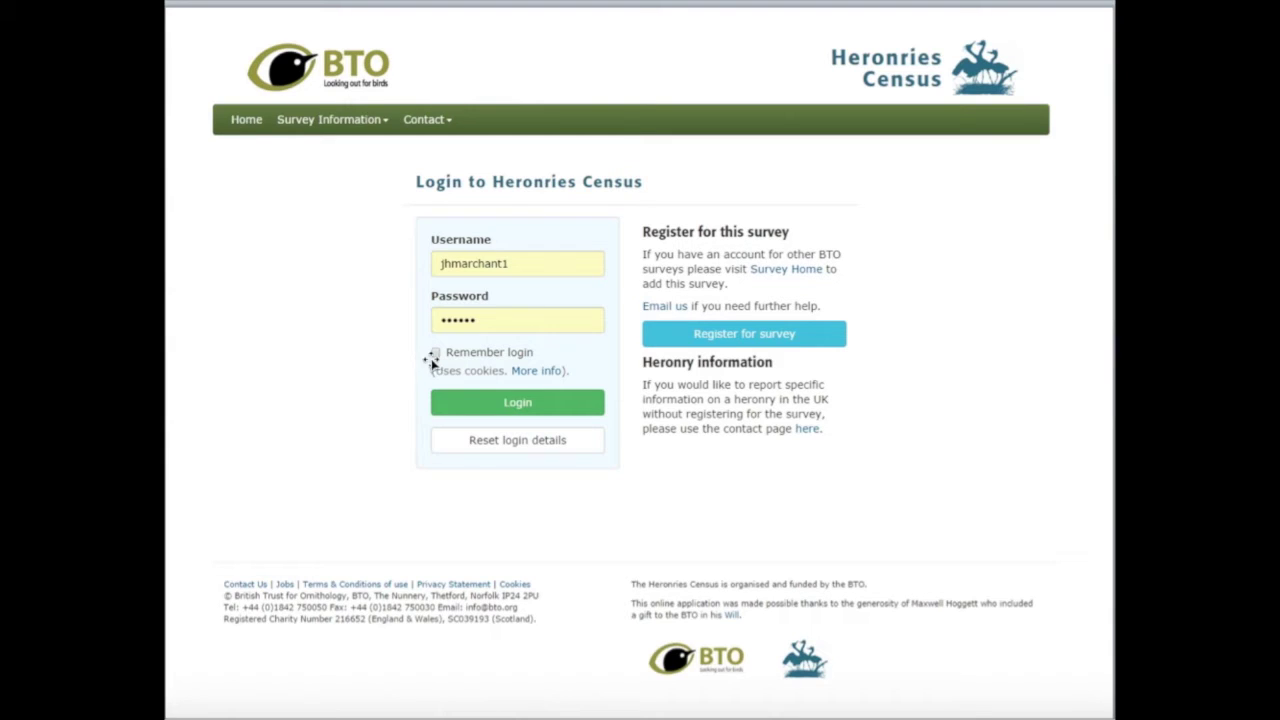
click(461, 404)
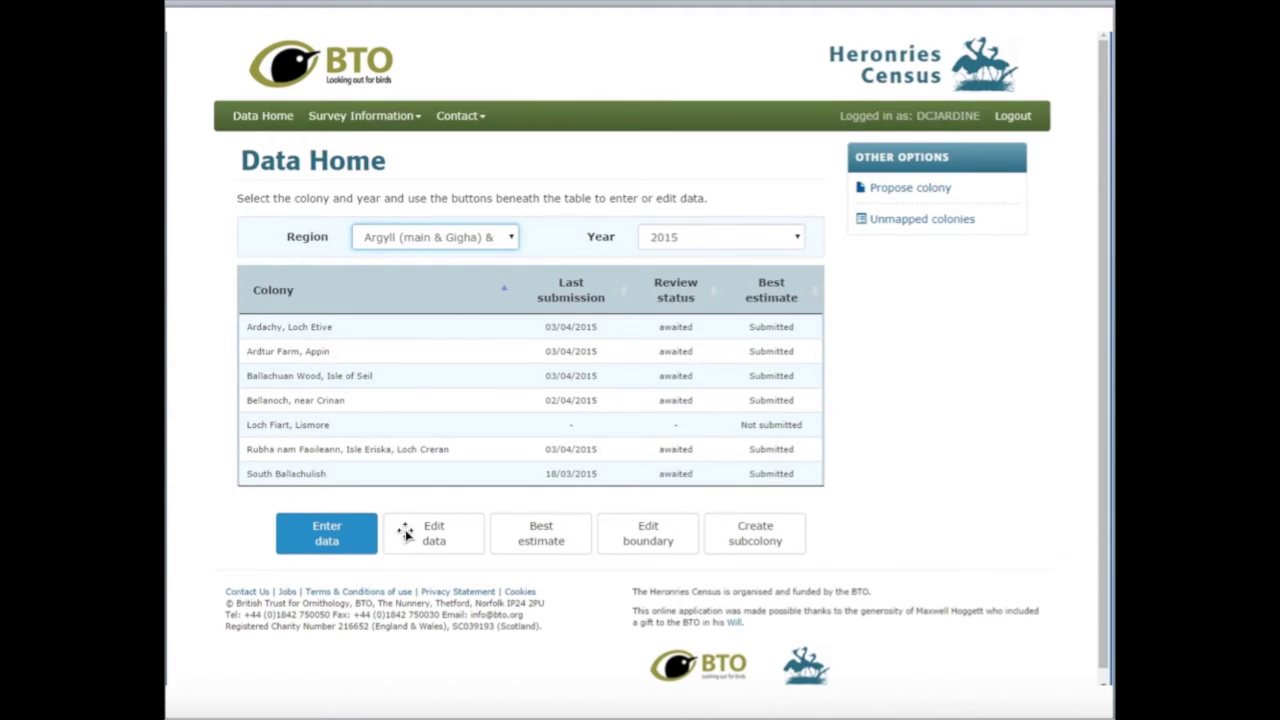
Step: Switch the Region selection from Argyll to Islay, Jura & Colonsay
key(alt+Down)
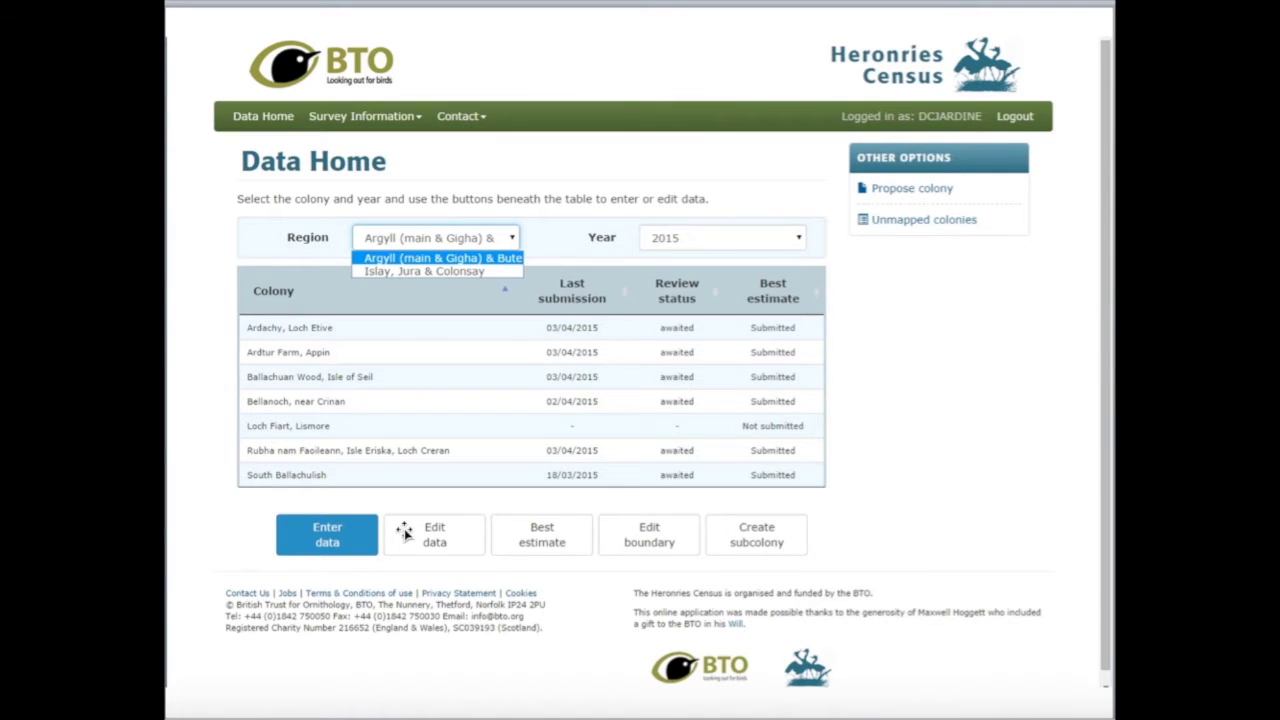
key(Down)
key(Return)
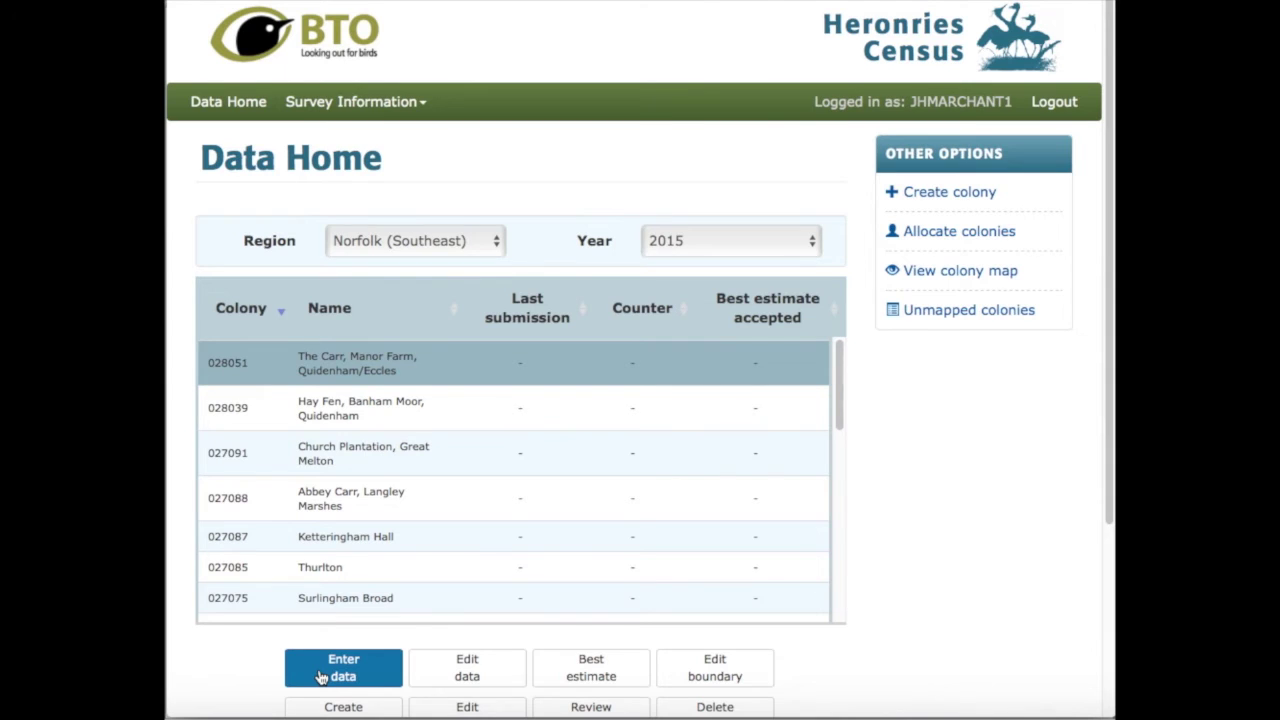
Step: Select The Carr, Manor Farm, Quidenham/Eccles in the Norfolk (Southeast) 2015 colony table
click(322, 677)
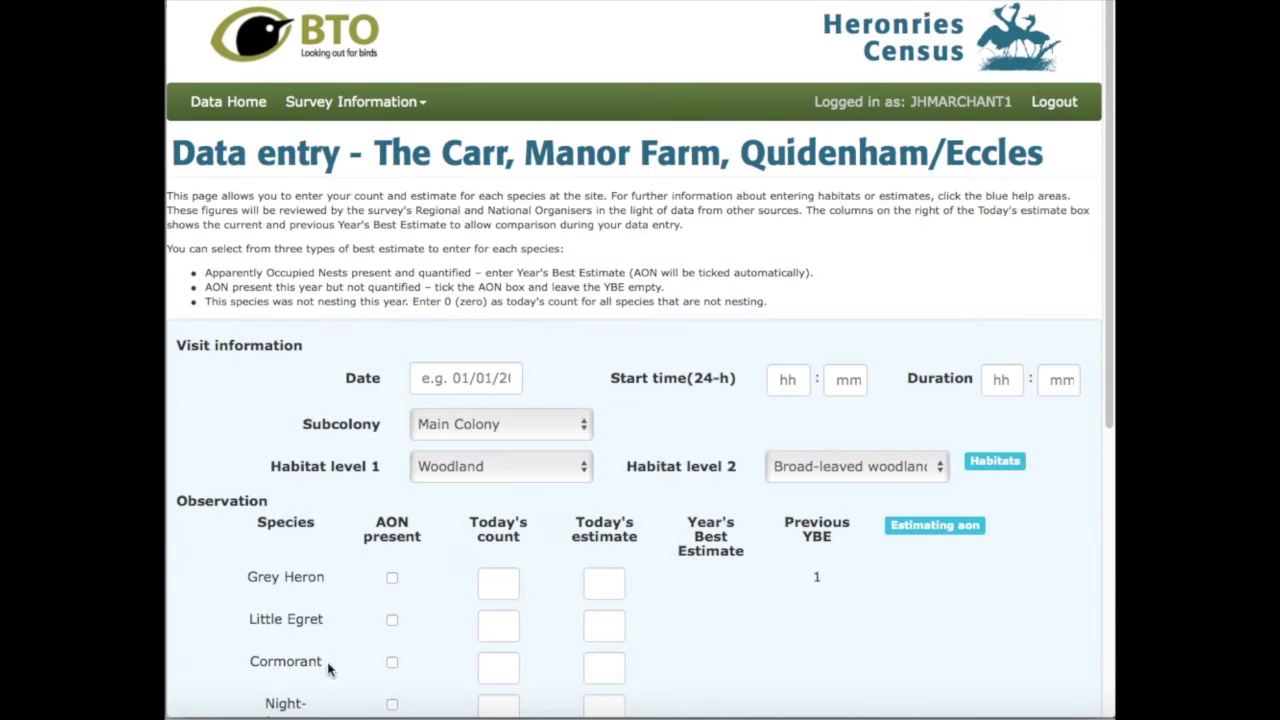
Step: Set the visit date to 10 April 2015 in the calendar
click(497, 378)
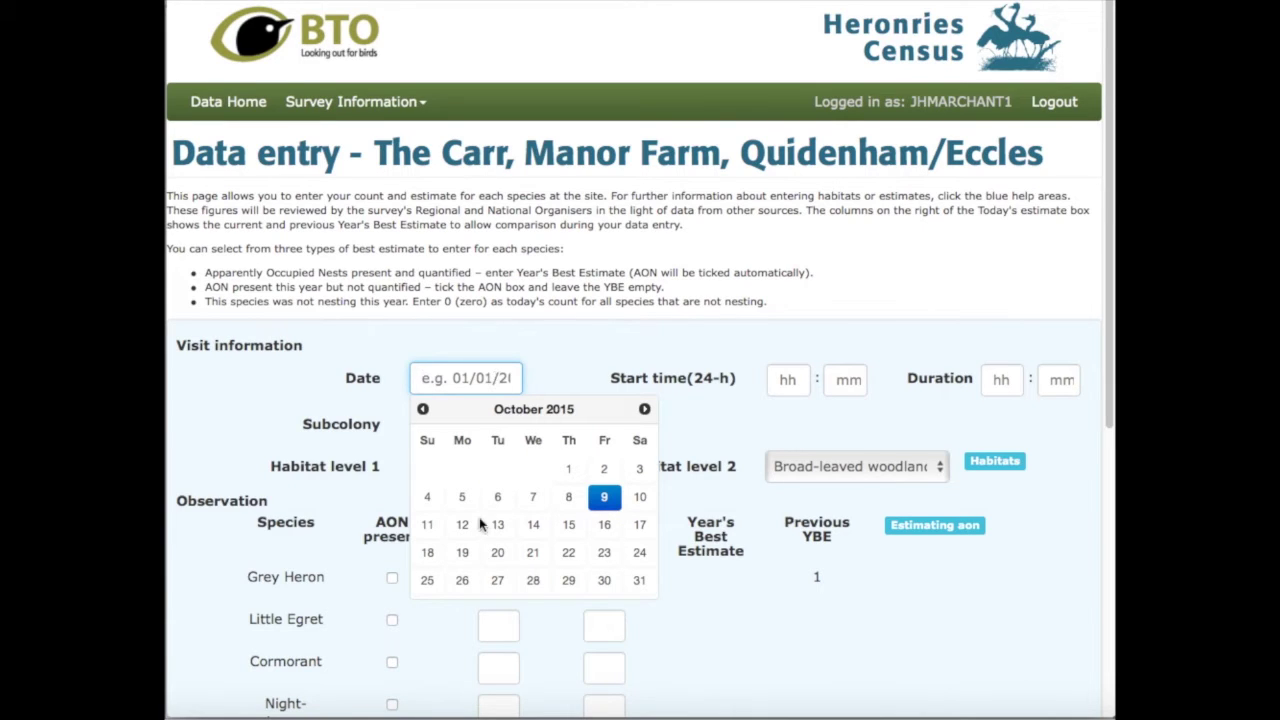
click(423, 411)
click(423, 411)
click(423, 411)
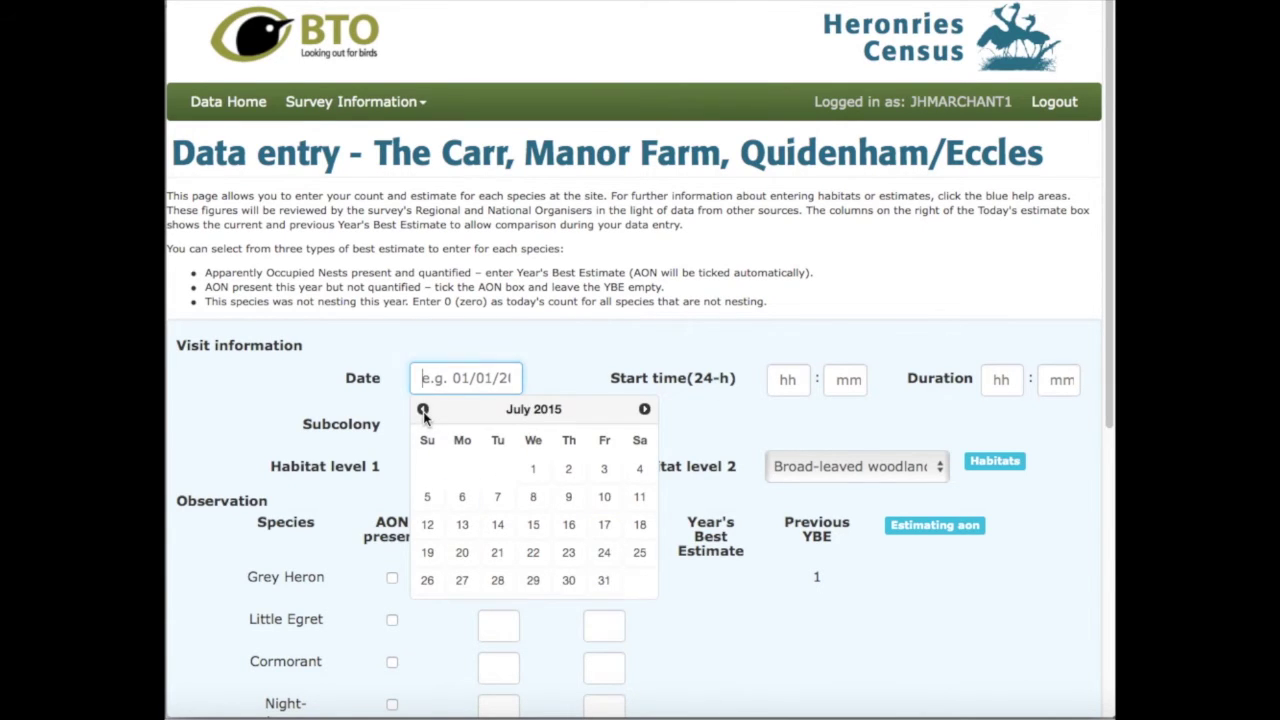
click(423, 411)
click(423, 411)
click(423, 411)
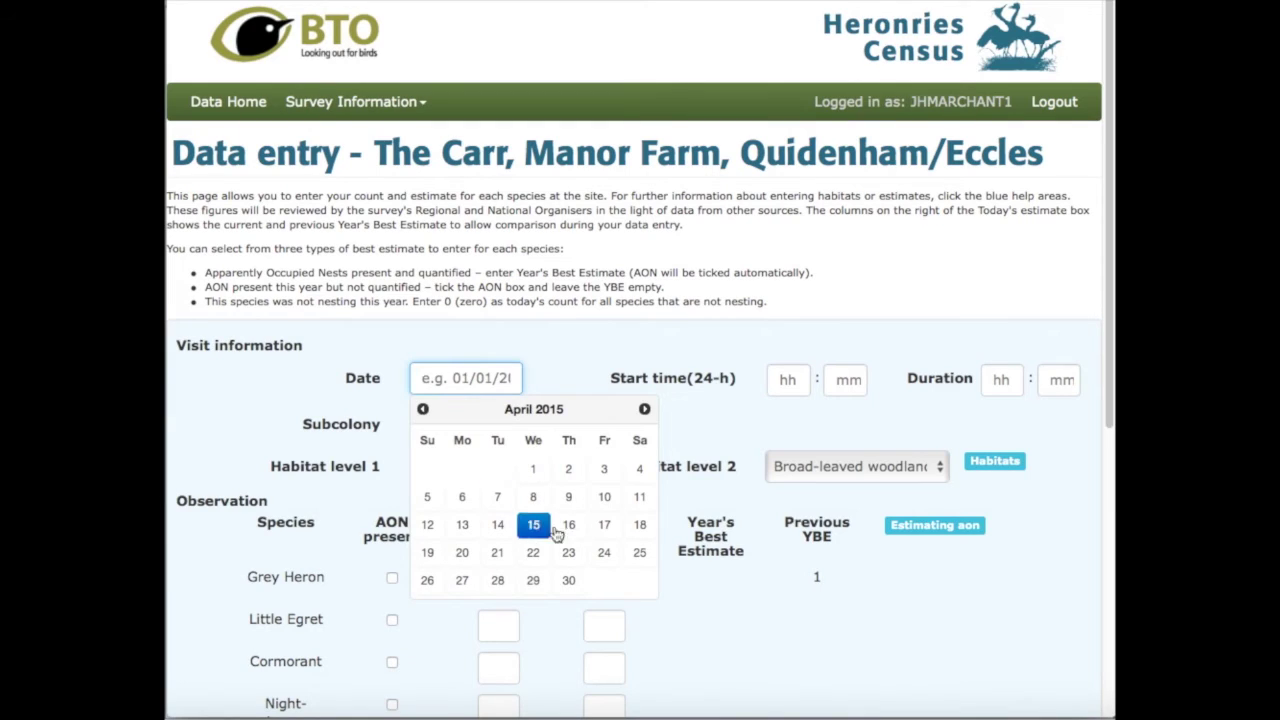
click(604, 496)
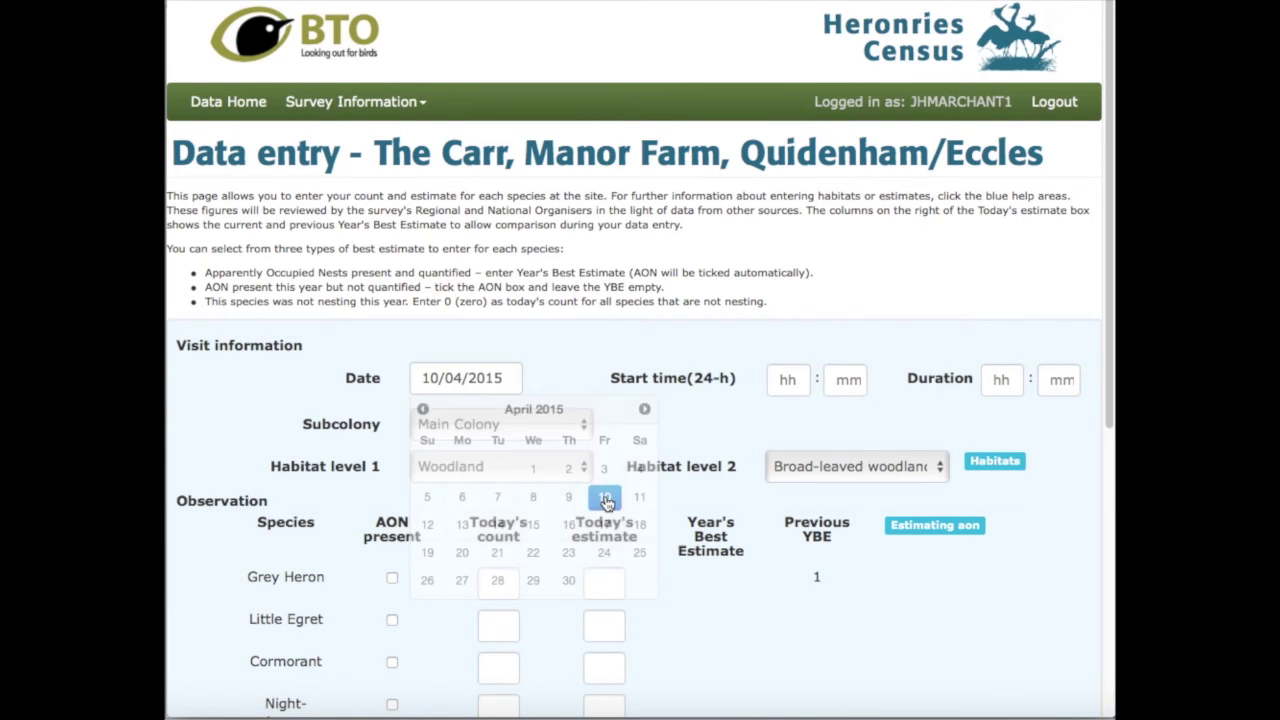
Step: Enter start time 09:45 and a duration of 1 hour, 0 minutes
click(797, 380)
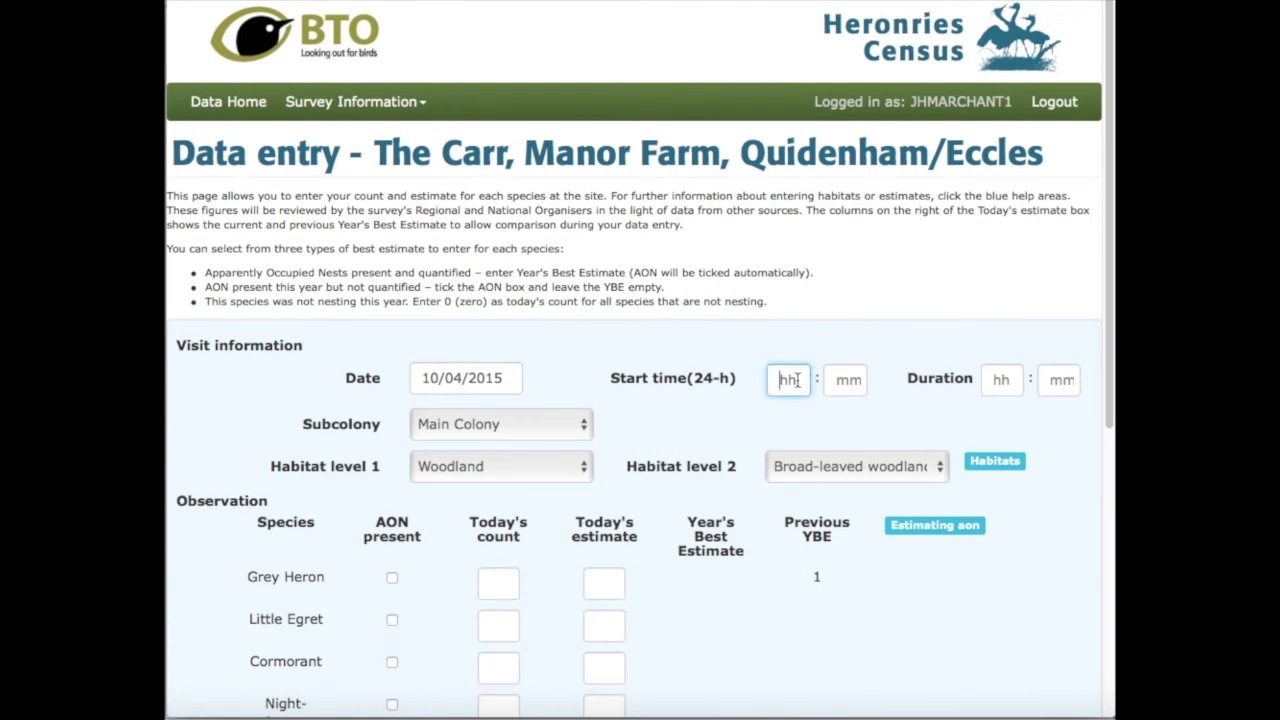
text(09)
key(Tab)
text(45)
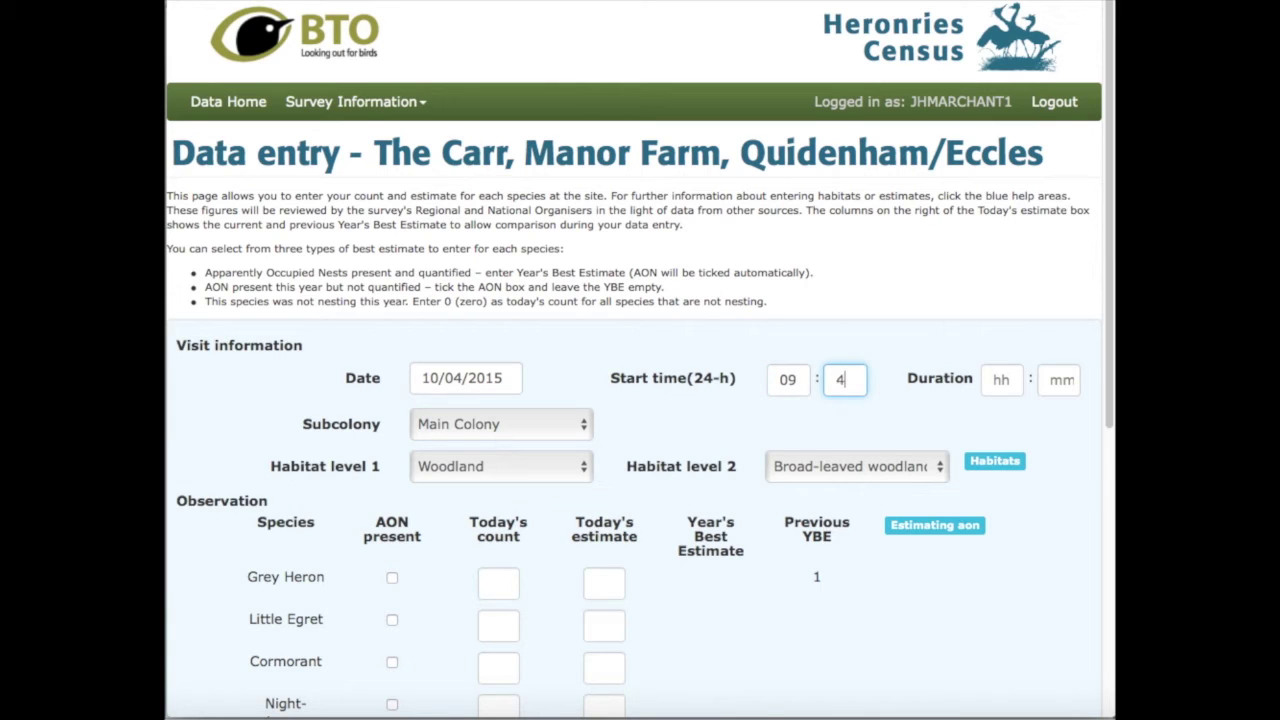
click(1000, 380)
text(1)
key(Tab)
text(0)
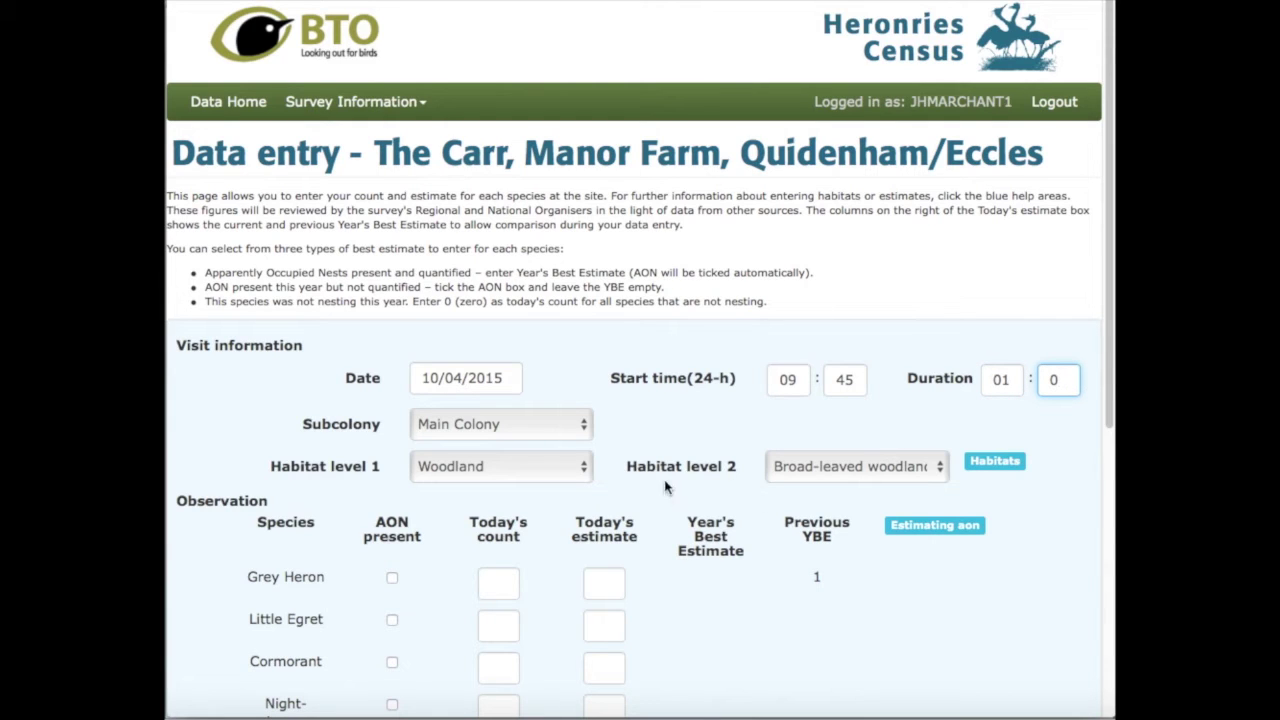
click(508, 432)
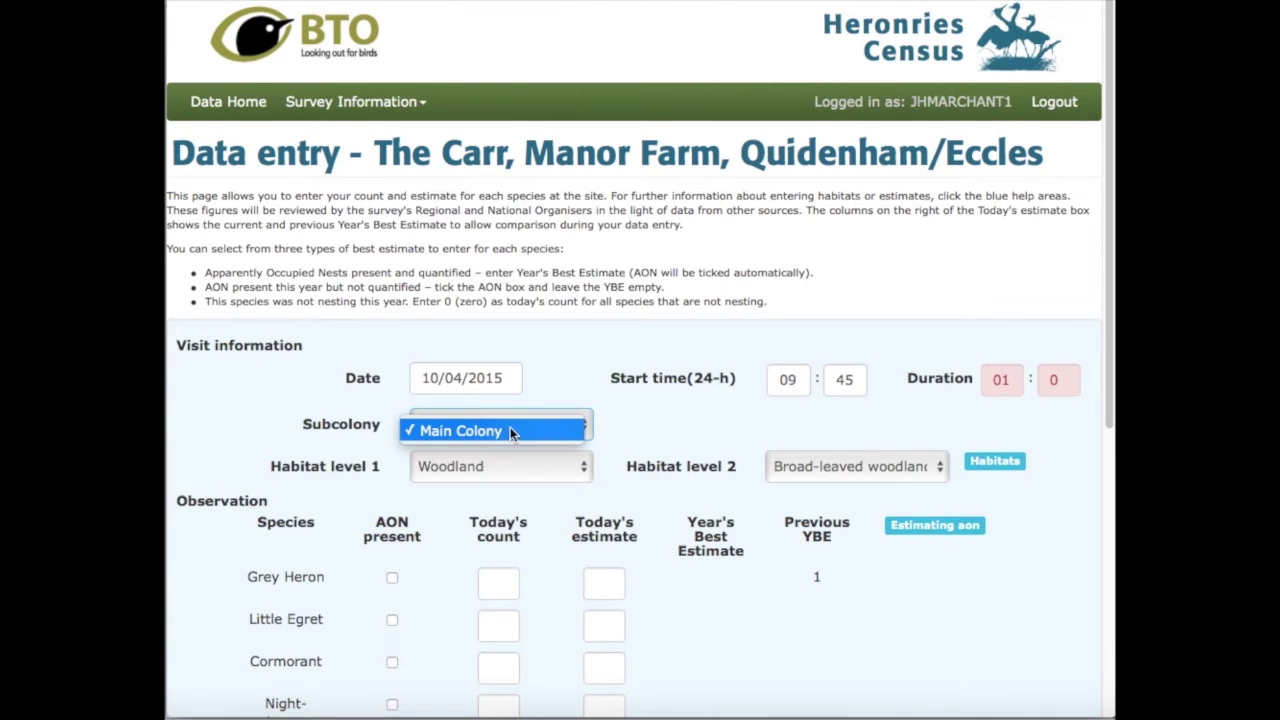
click(510, 430)
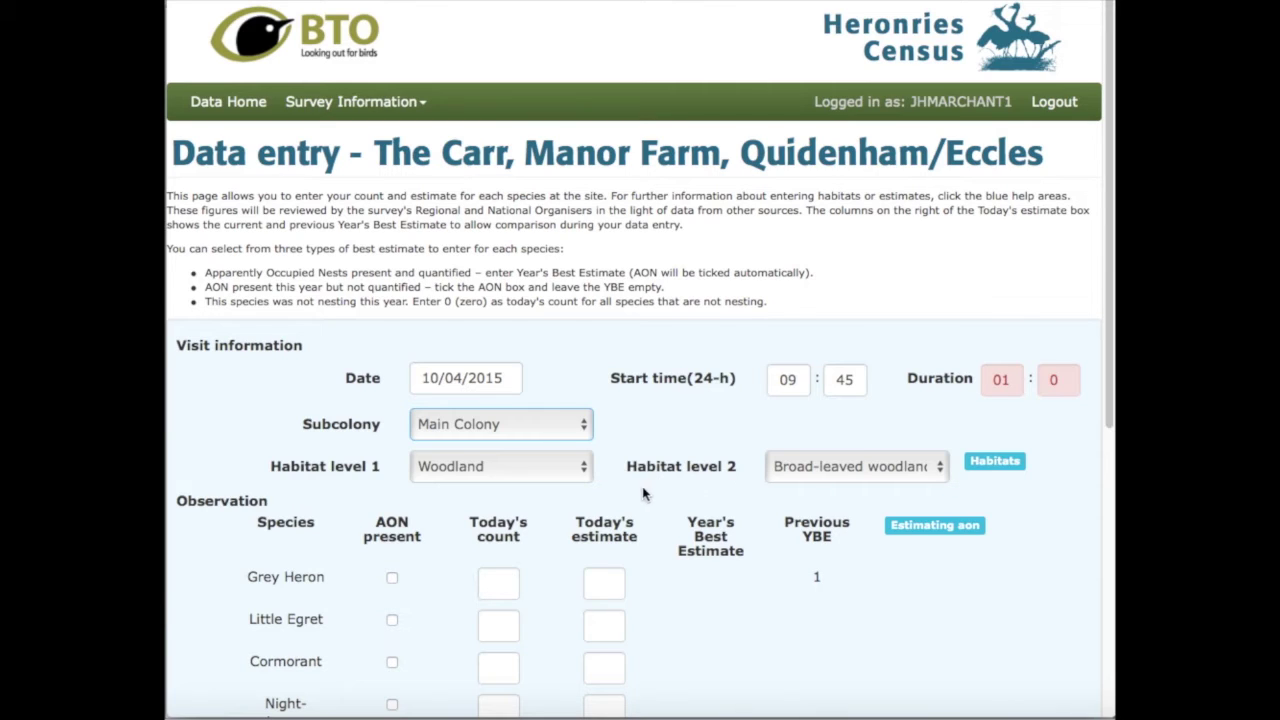
click(586, 477)
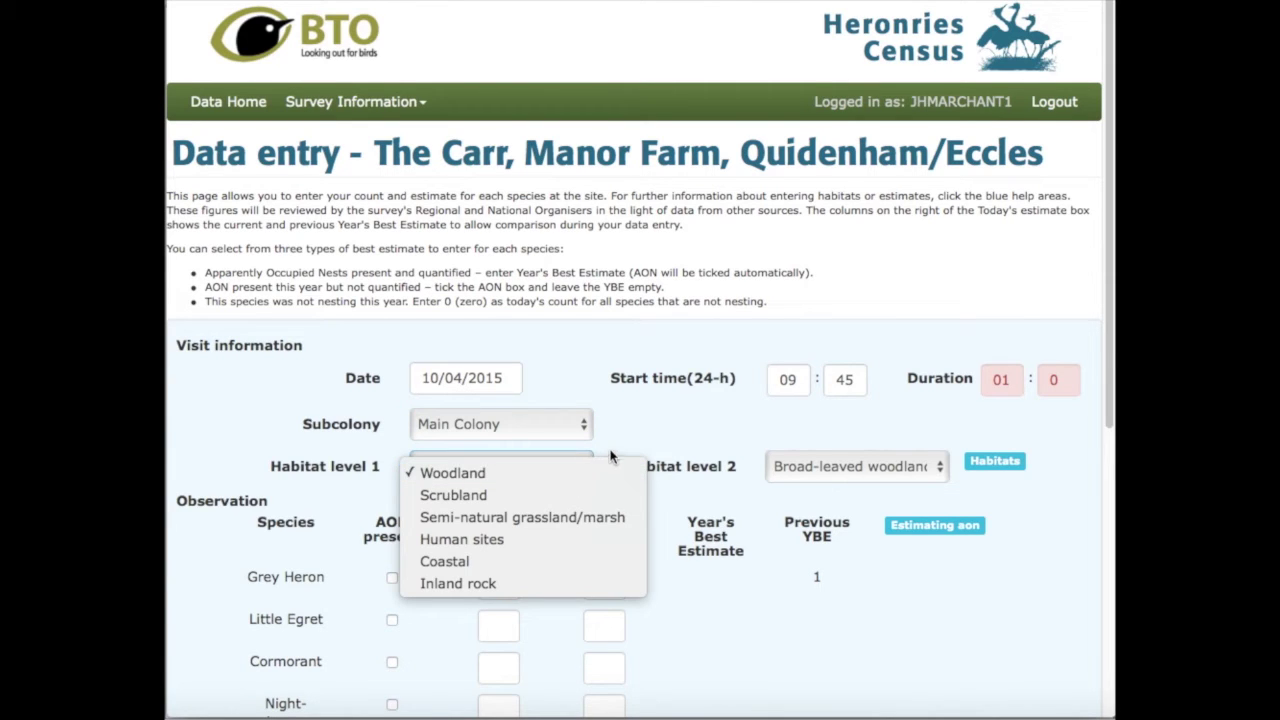
click(612, 456)
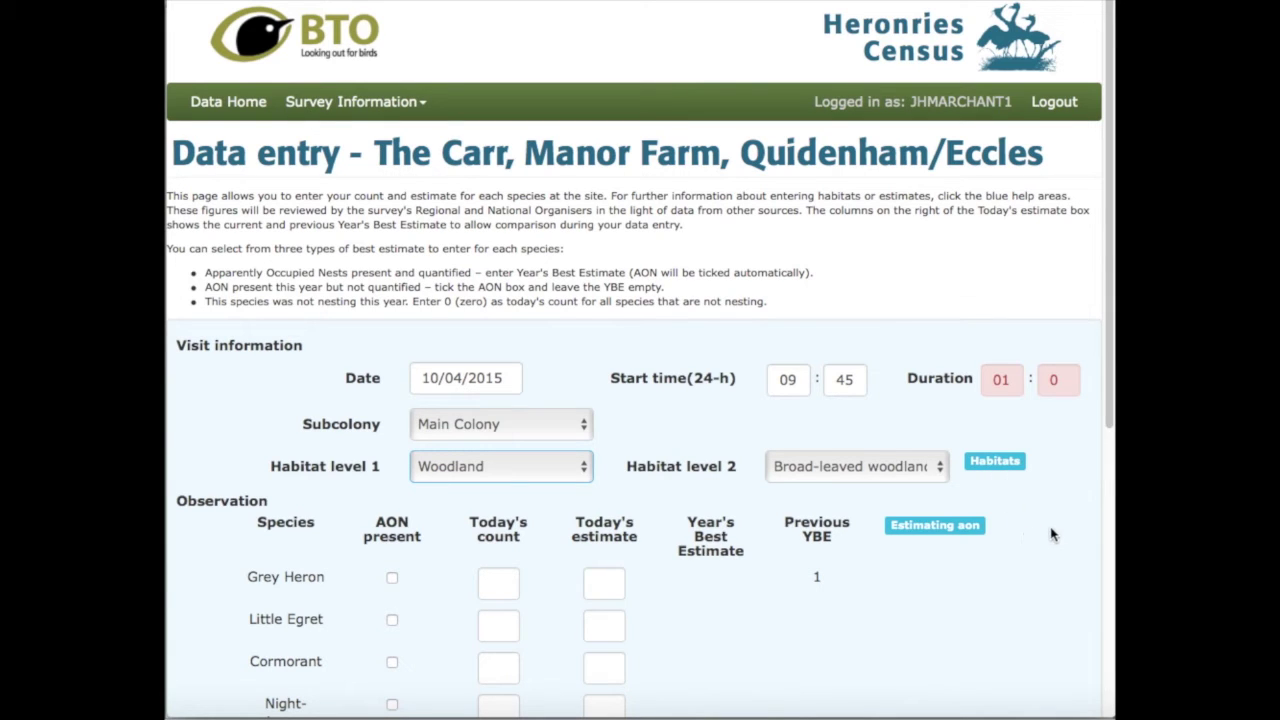
Step: Enter Grey Heron count 3 with estimate 5 and Little Egret count 2
drag(1103, 429, 1110, 602)
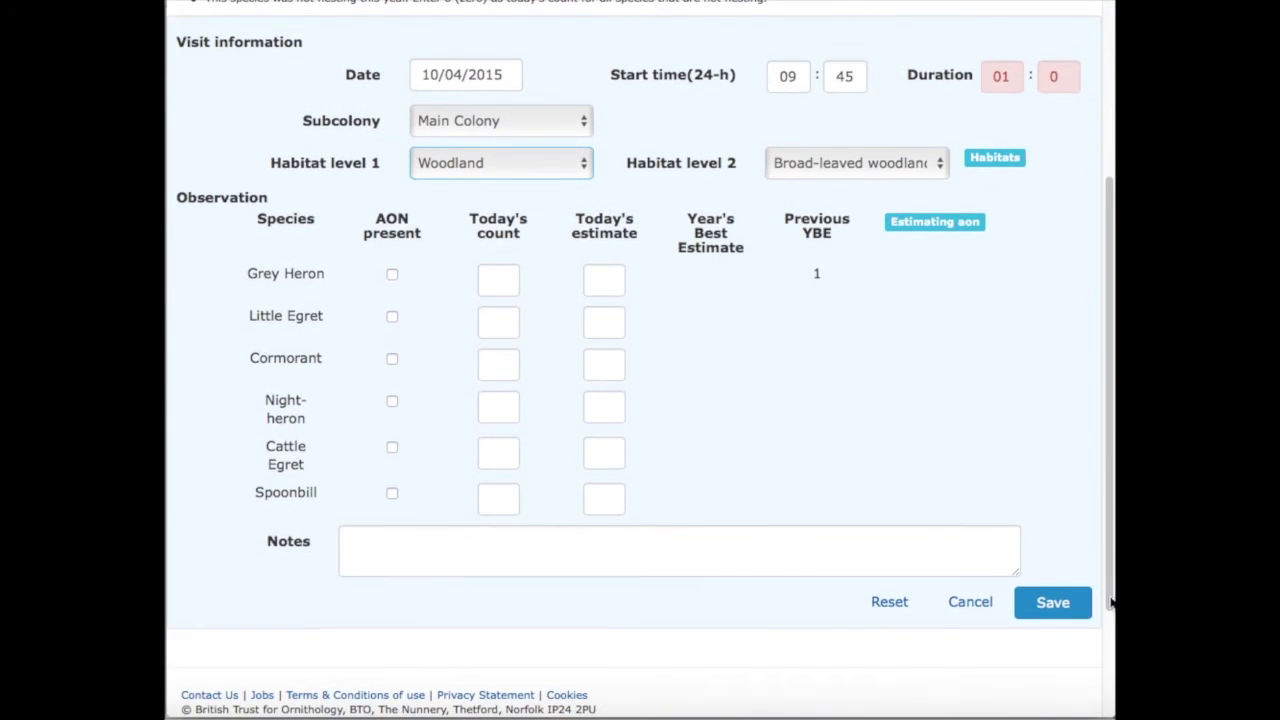
click(503, 280)
text(3)
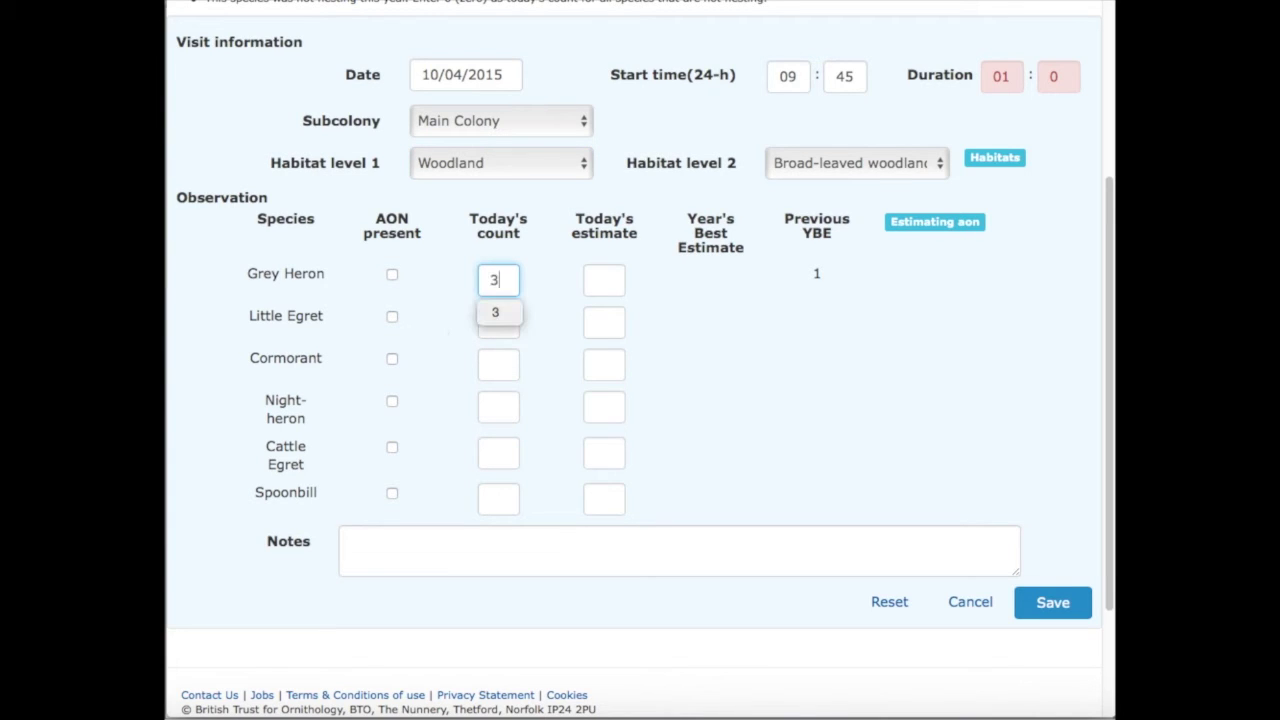
click(603, 280)
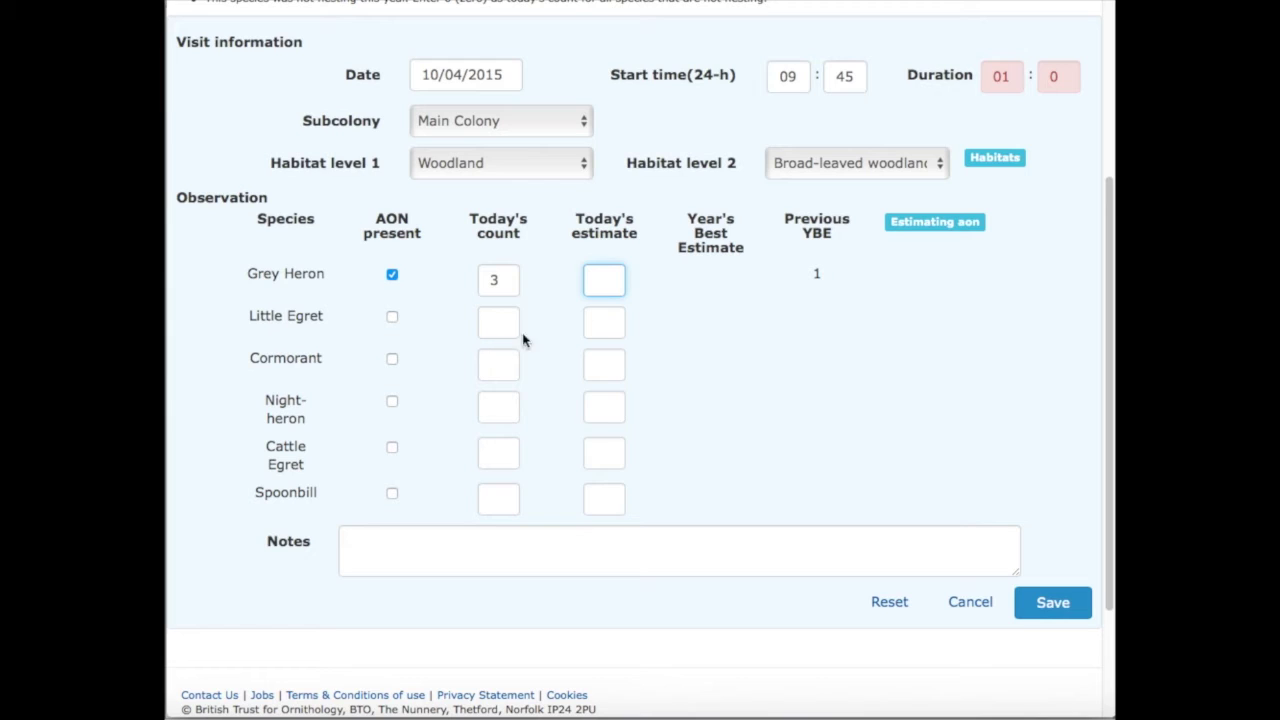
text(5)
click(505, 324)
text(2)
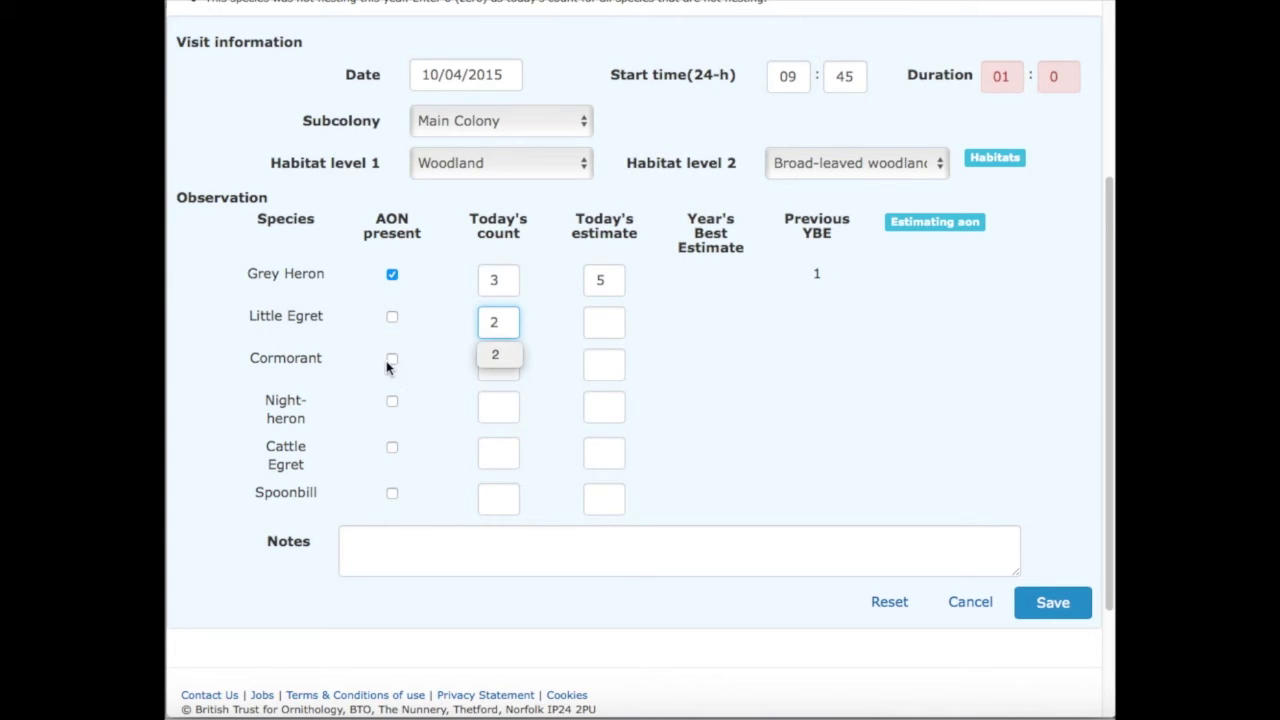
click(436, 370)
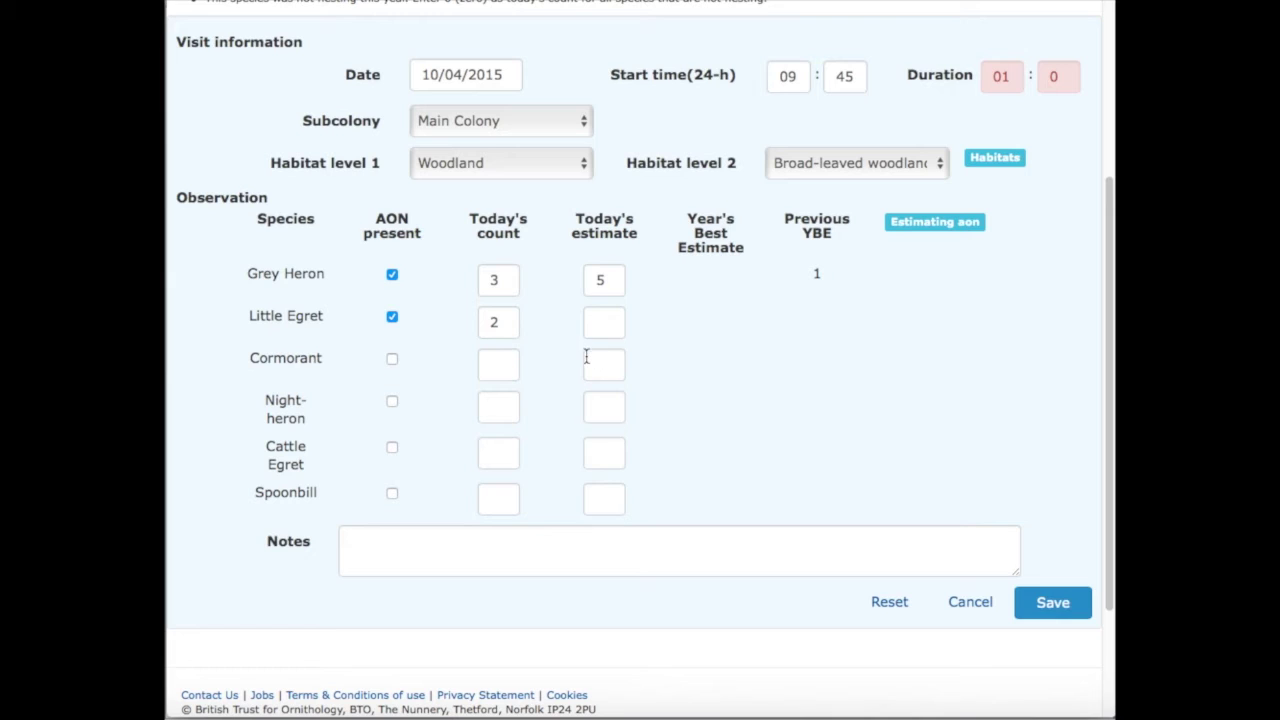
Step: Mark Cormorant nests present, give Night-heron 0, and submit the visit for confirmation
click(391, 362)
click(505, 408)
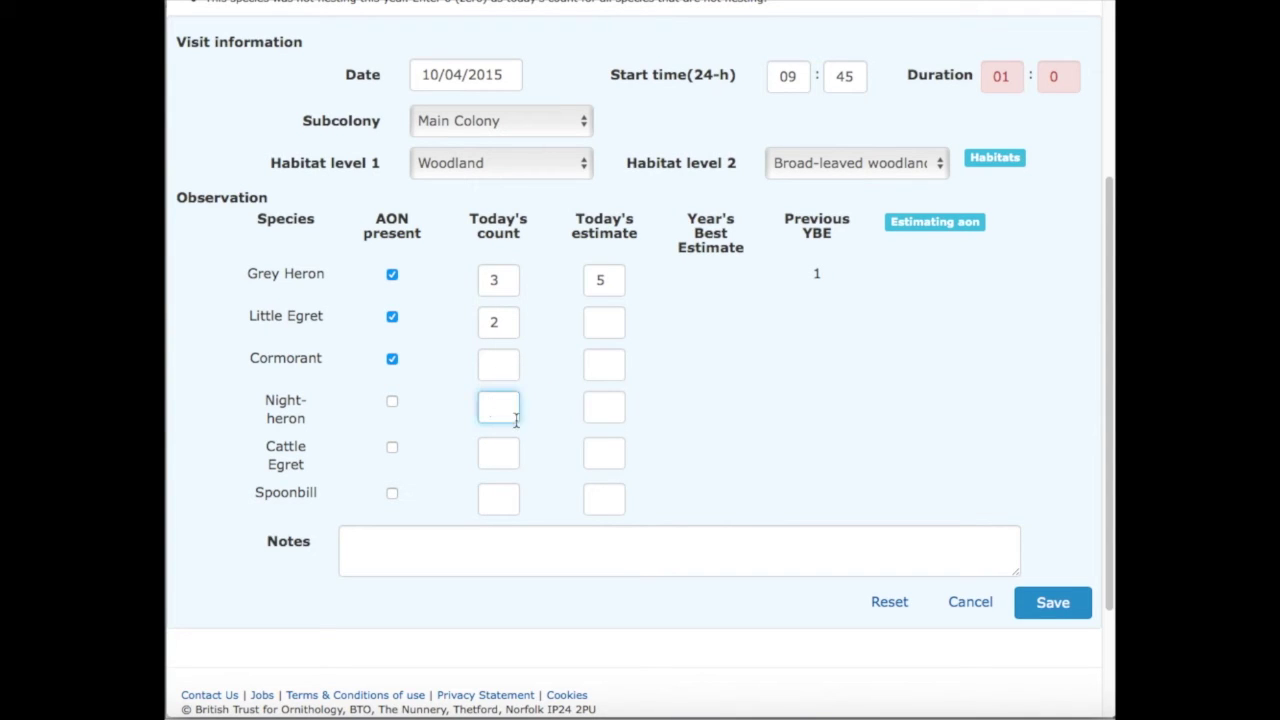
text(0)
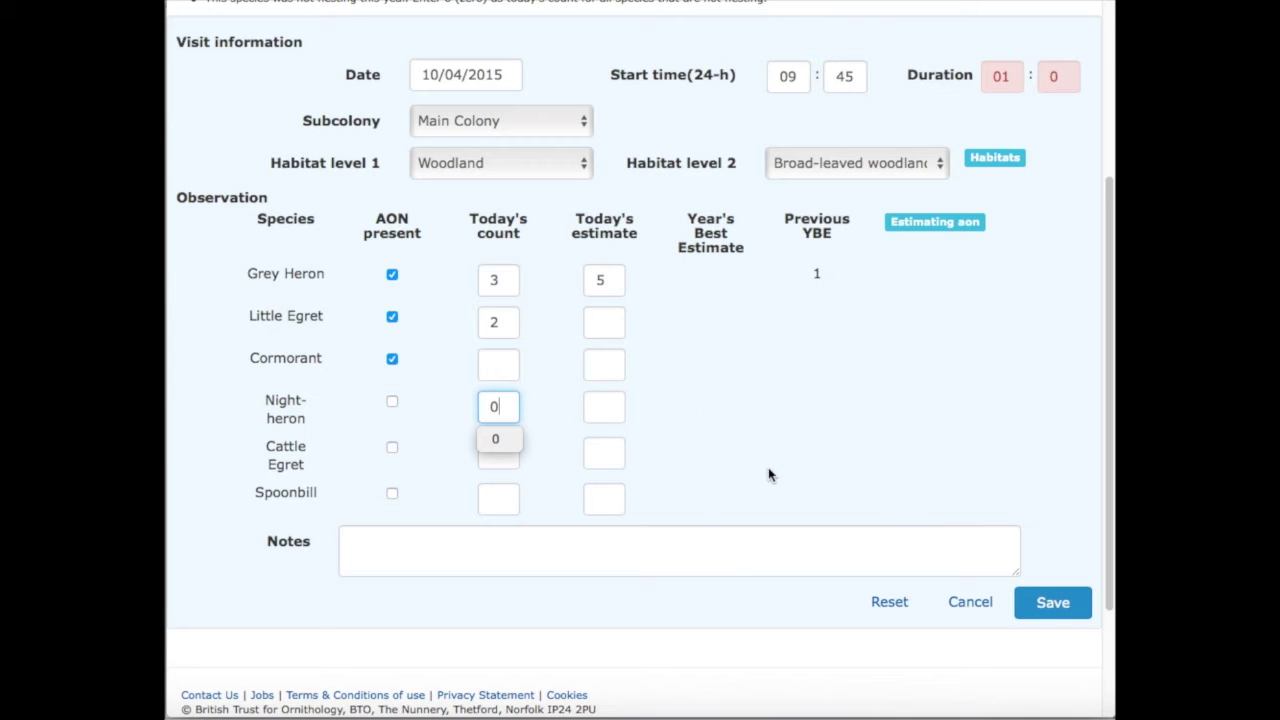
click(1051, 608)
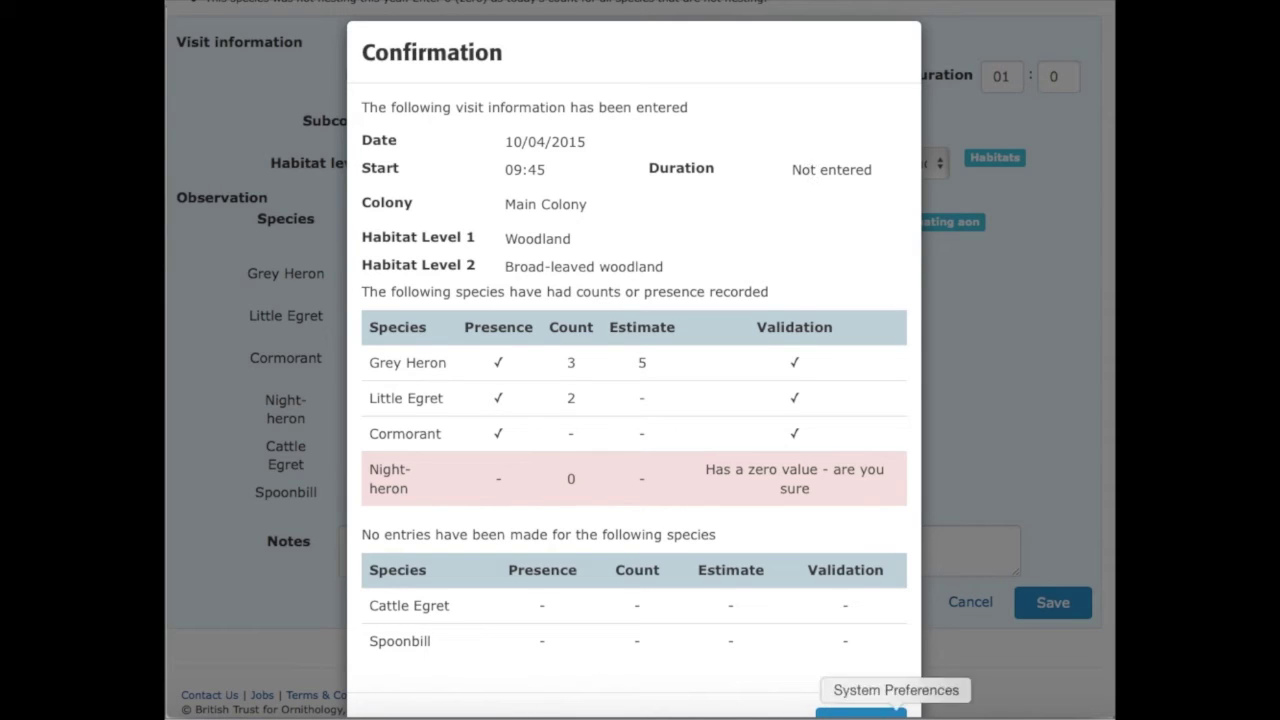
Step: Confirm the visit summary to save it and dismiss the success message
click(839, 716)
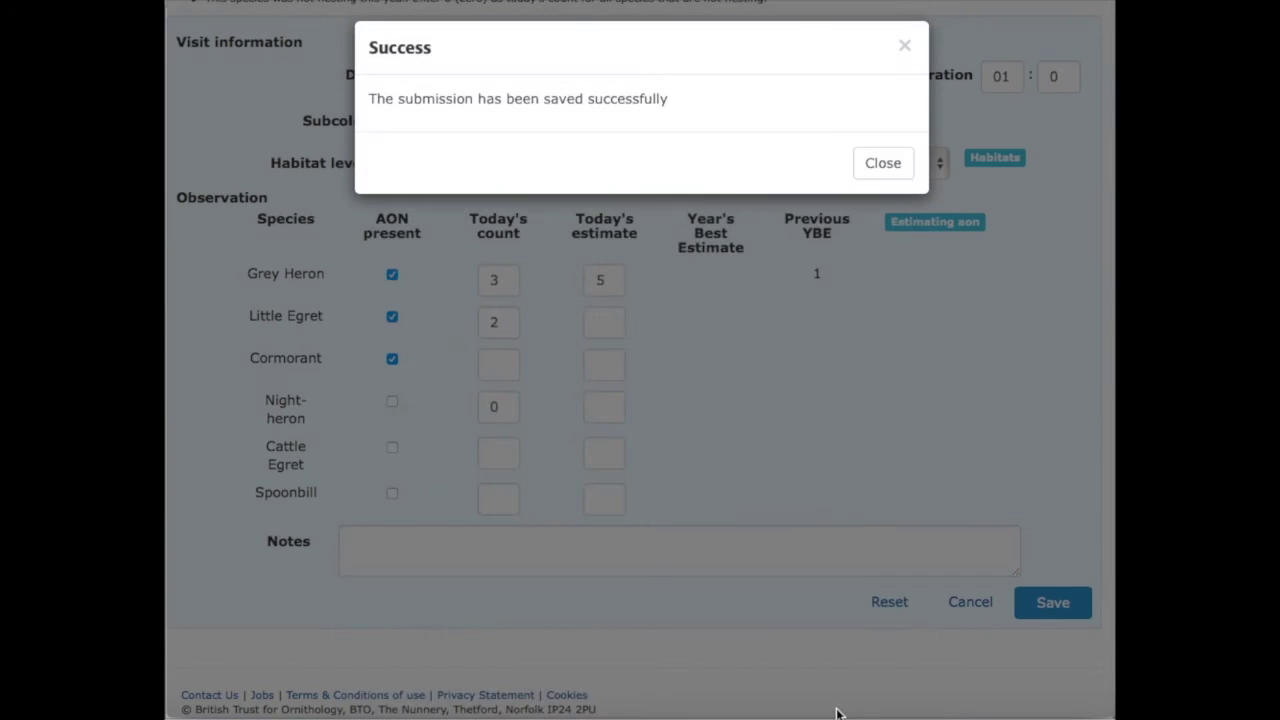
click(889, 166)
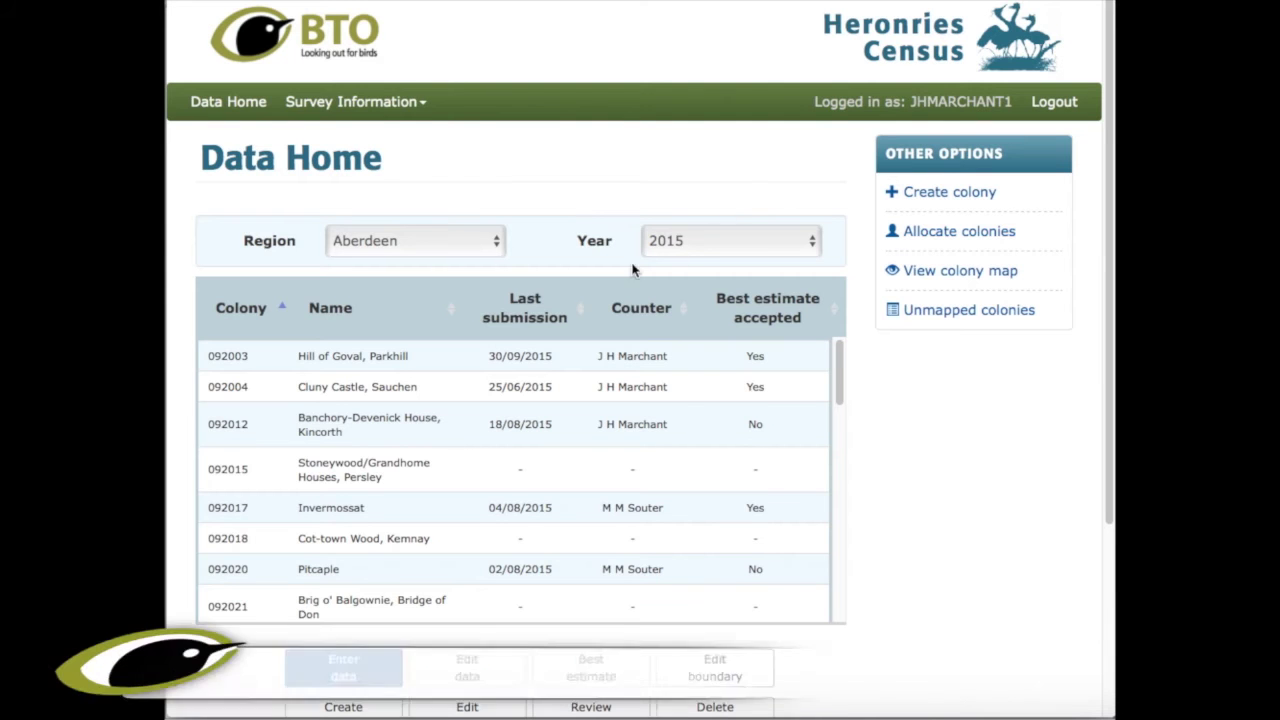
click(497, 246)
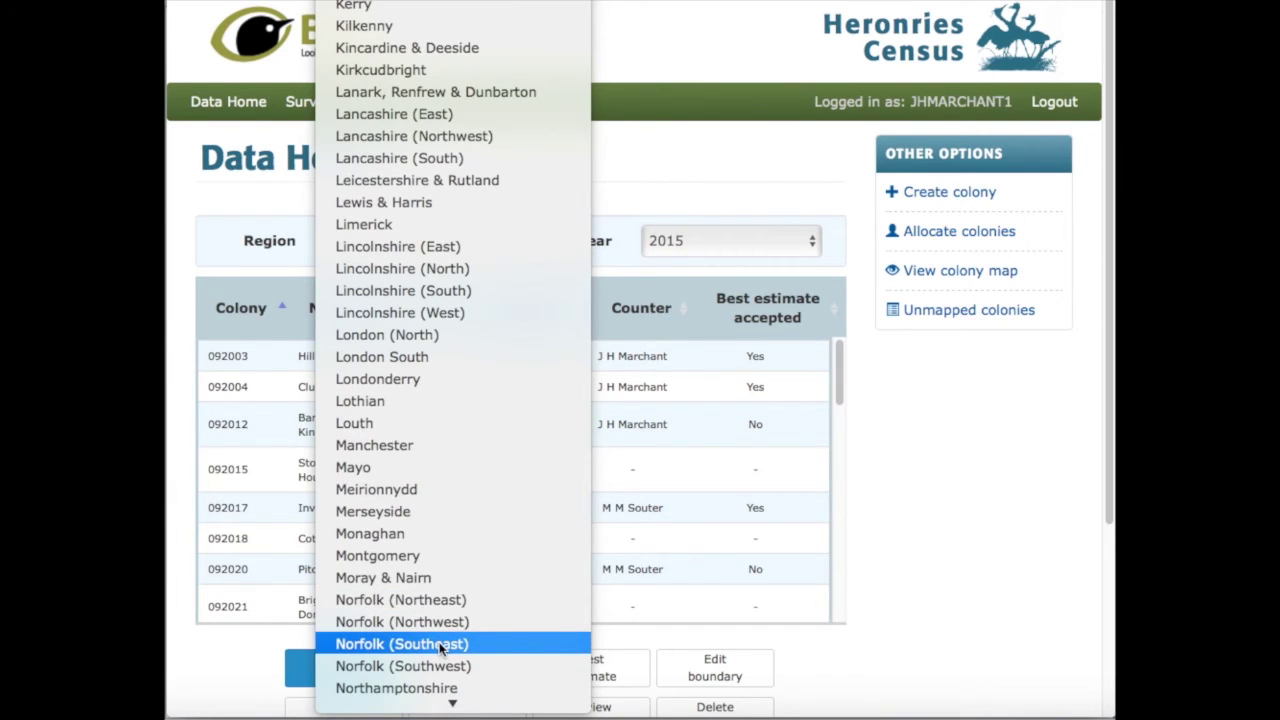
Step: Choose Norfolk (Southeast), sort the colonies, and start a new entry for The Carr, Manor Farm
click(436, 644)
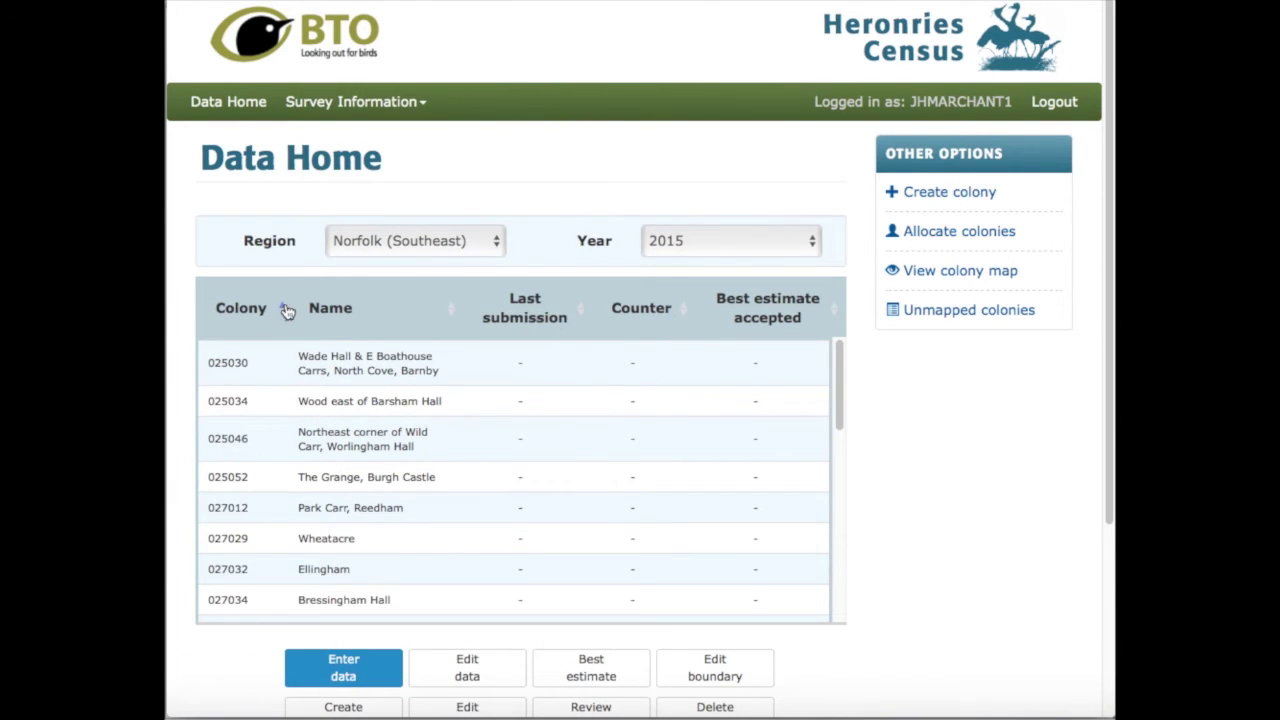
click(284, 308)
click(324, 370)
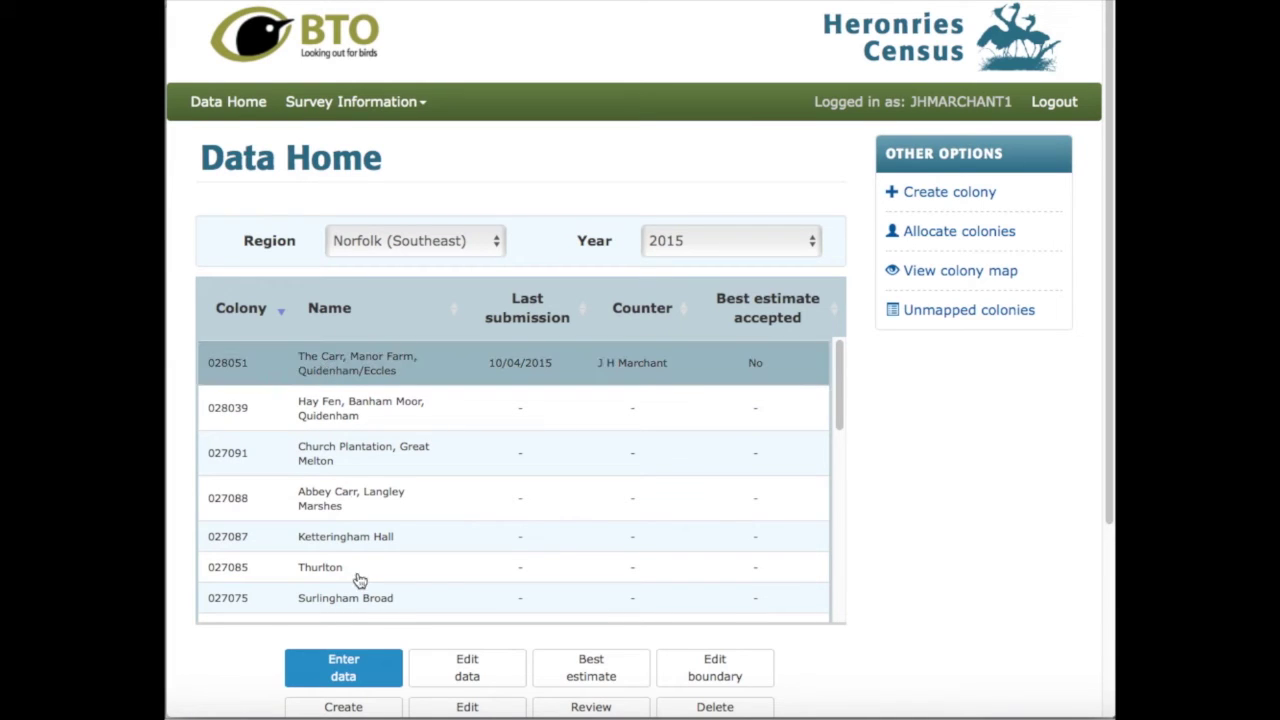
click(366, 668)
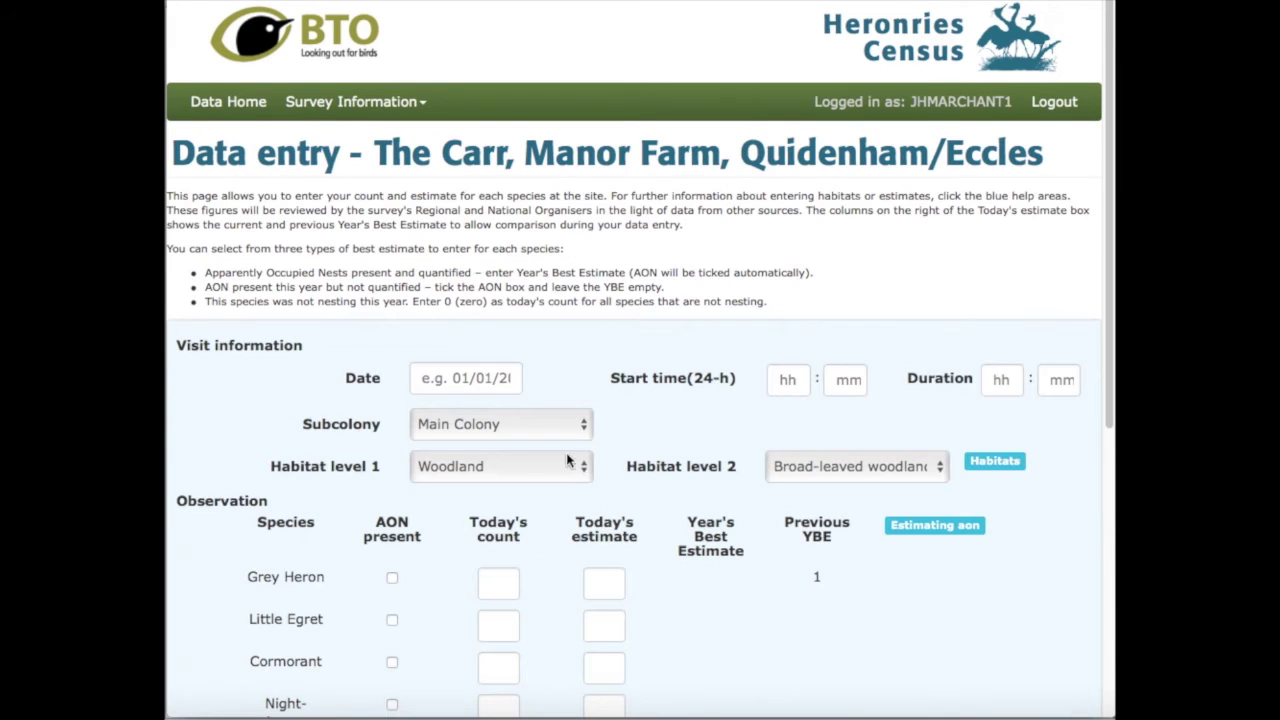
Step: Set the second visit's date to 20 May 2015
click(513, 380)
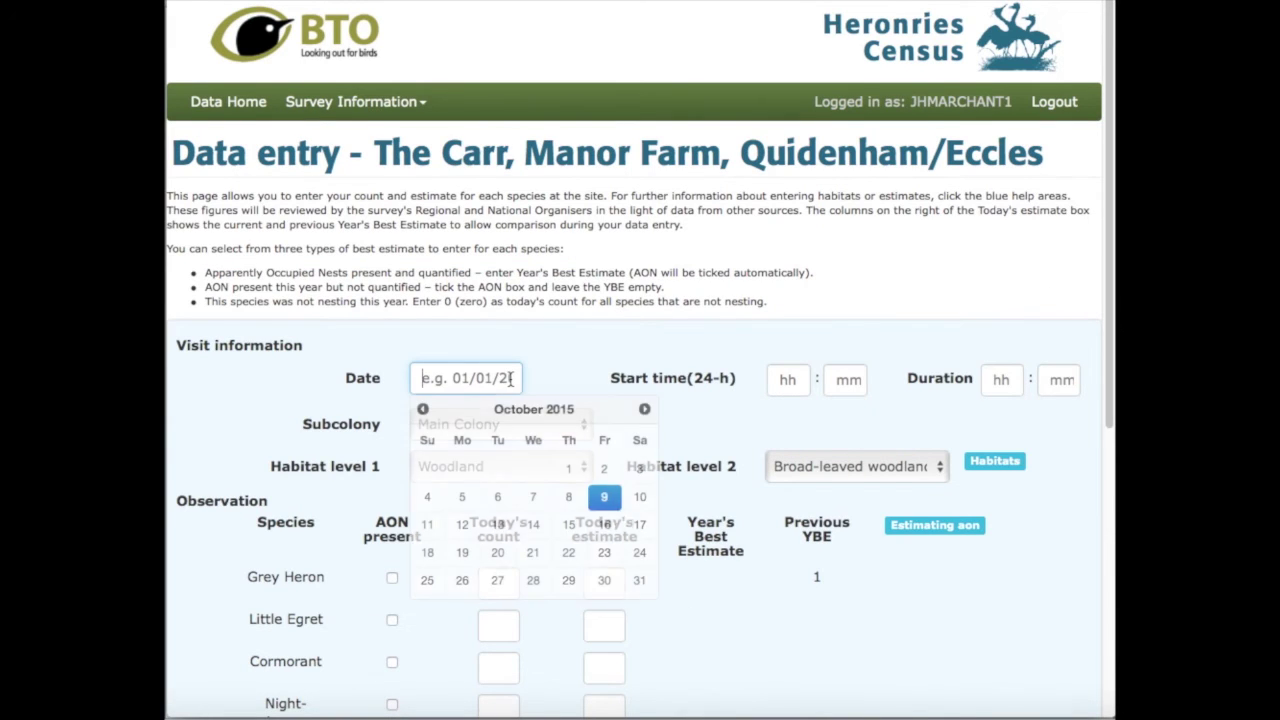
click(423, 409)
click(423, 409)
click(423, 409)
click(423, 409)
click(423, 409)
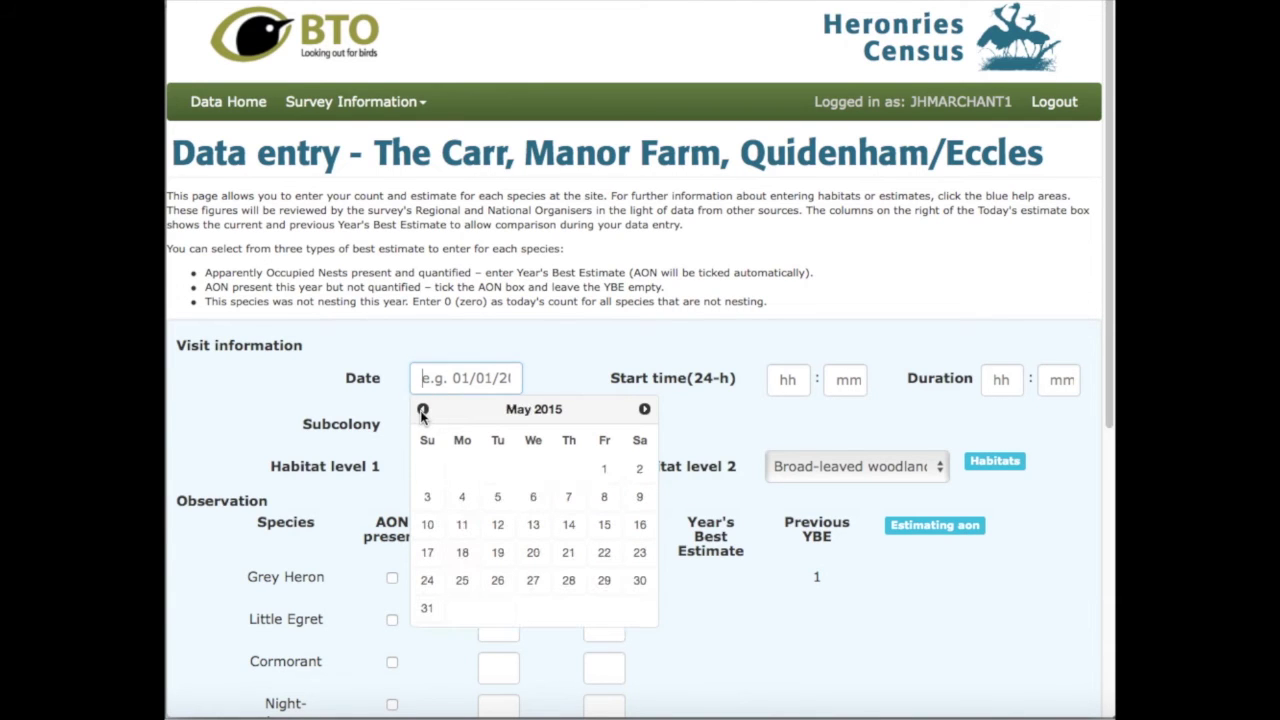
click(533, 555)
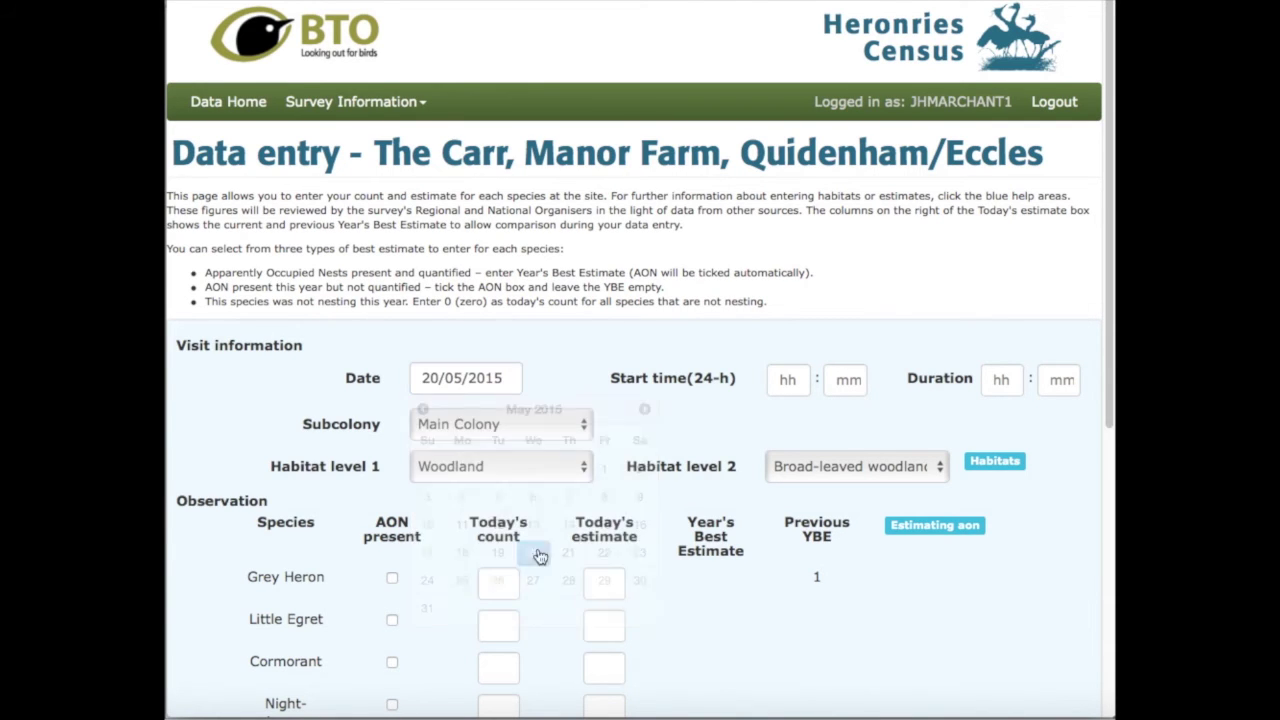
Step: Enter start time 10:30 and duration 01:15
click(784, 381)
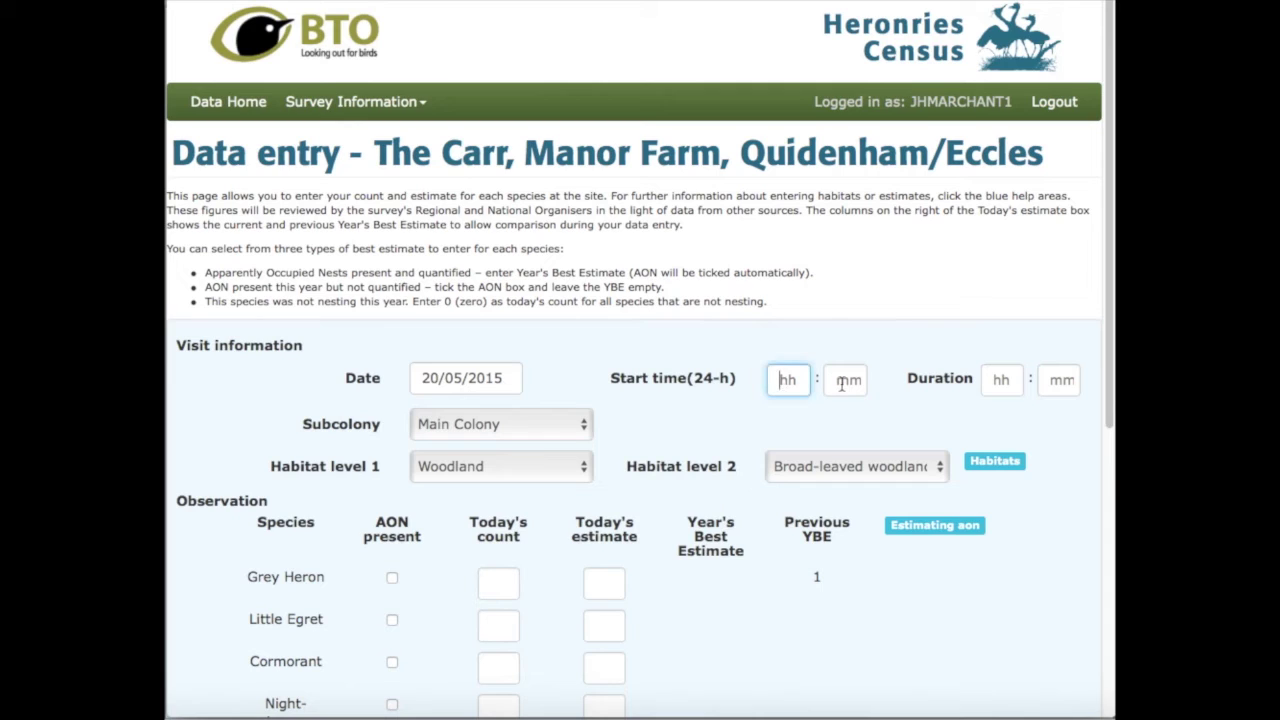
text(10)
key(Tab)
text(30)
key(Tab)
text(01)
key(Tab)
text(15)
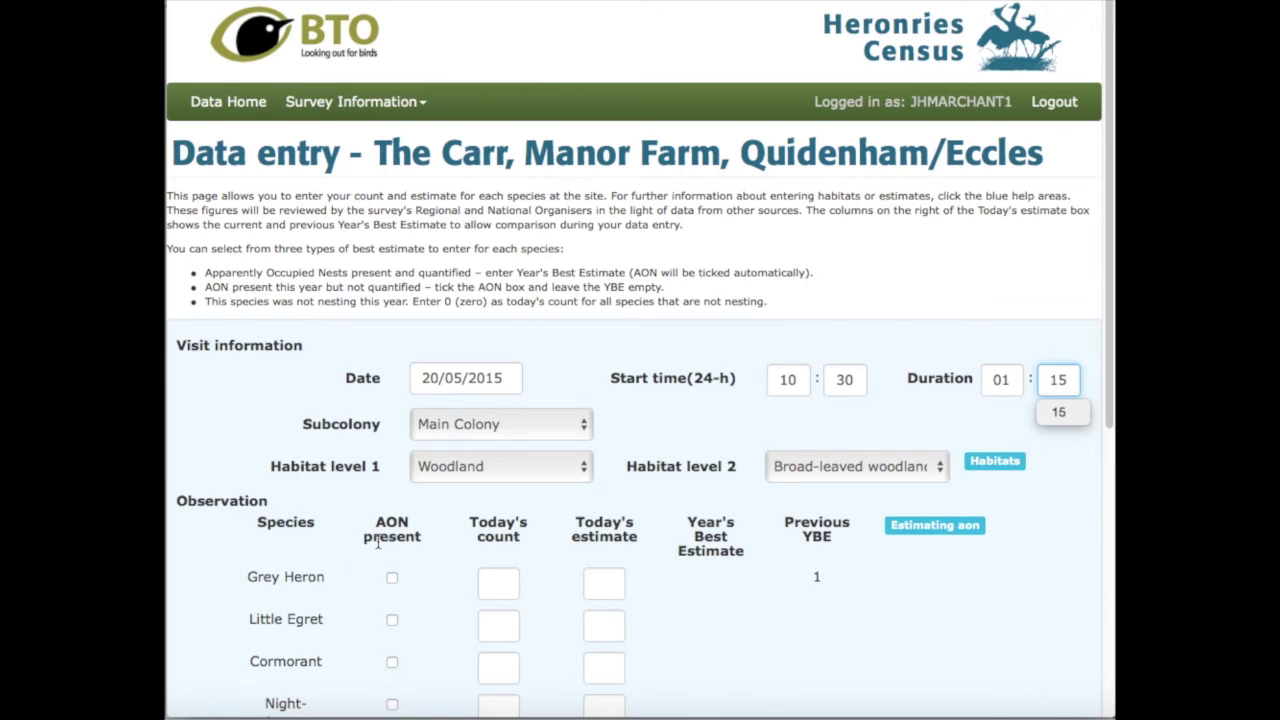
Step: Enter Grey Heron estimate 6, Little Egret count 3, and mark Cormorant present
click(611, 584)
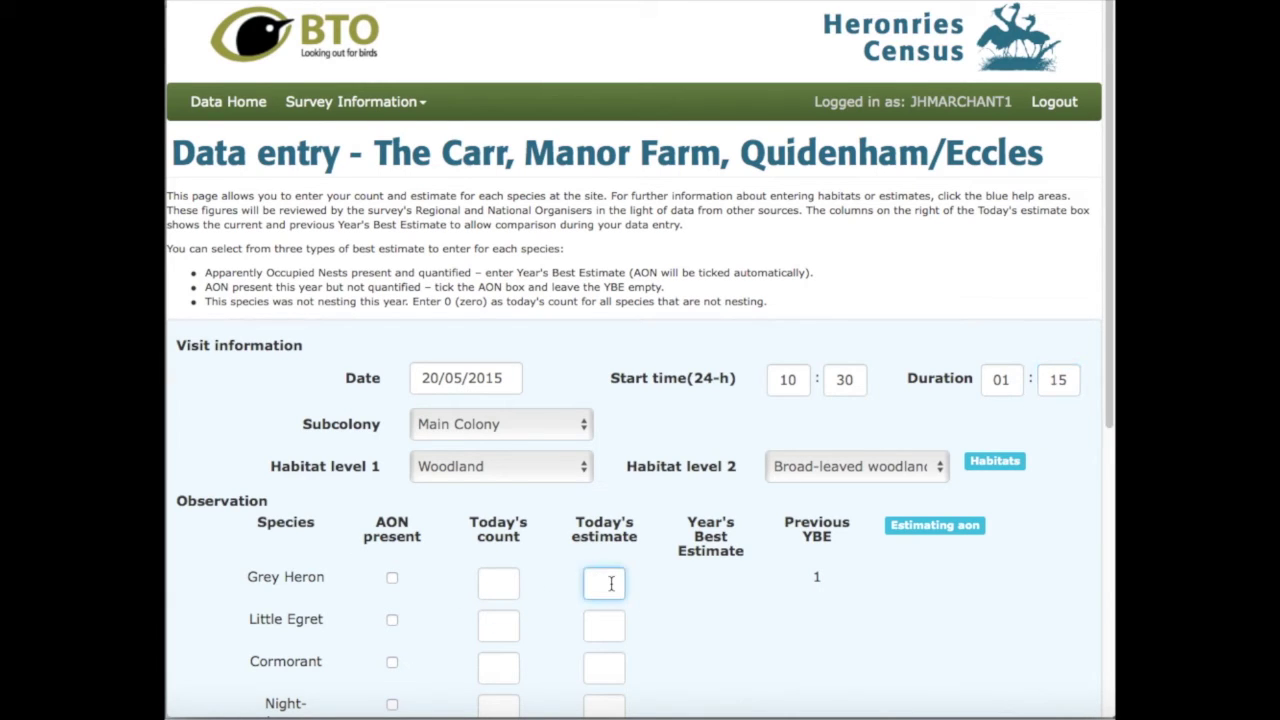
text(6)
click(508, 629)
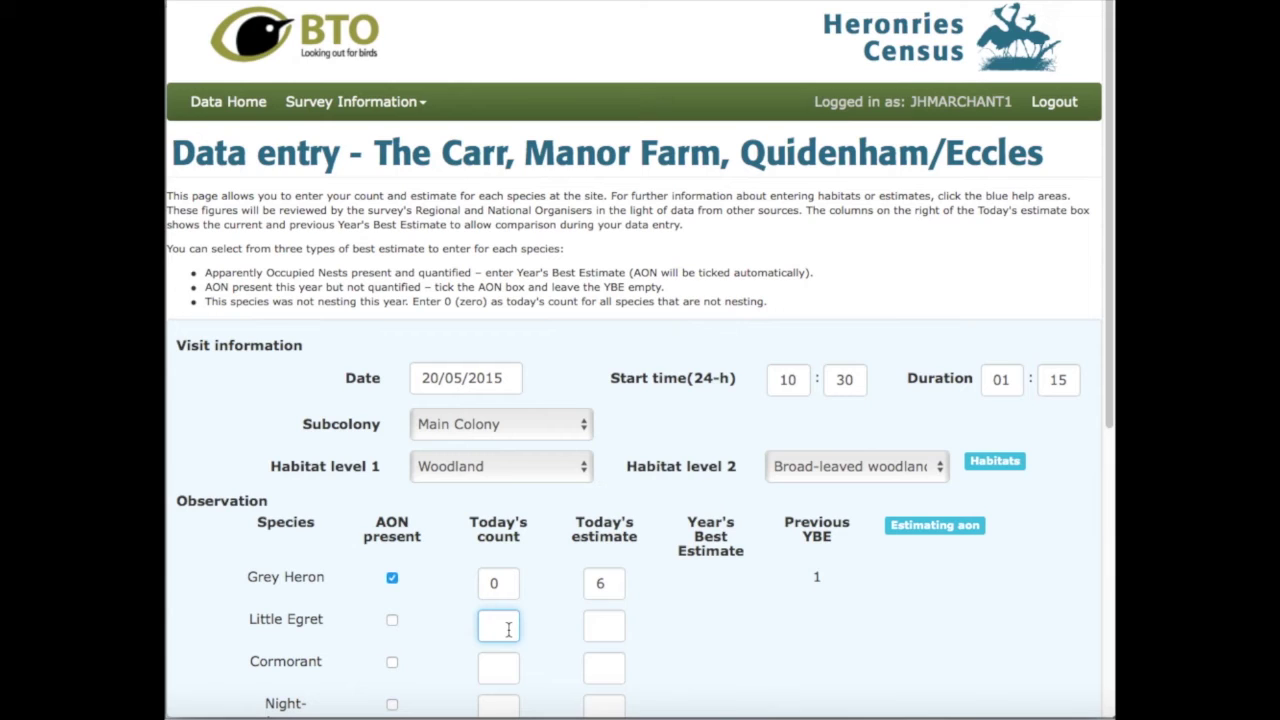
text(3)
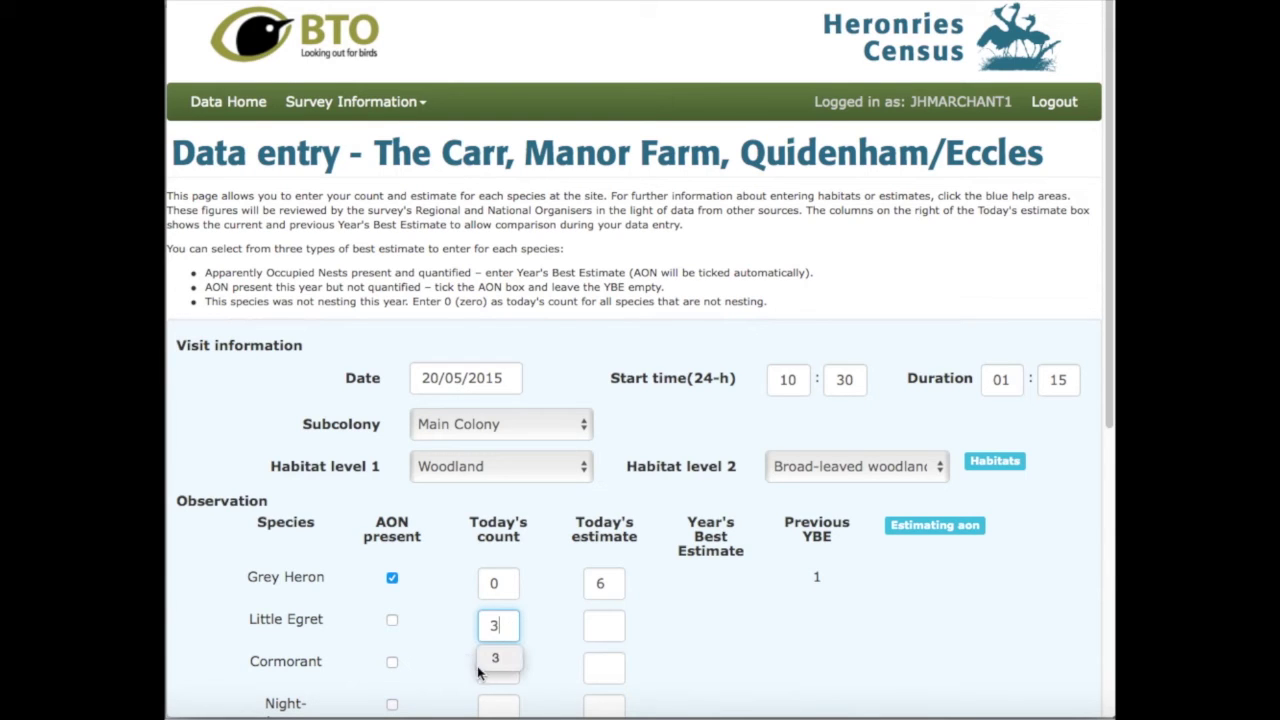
click(392, 664)
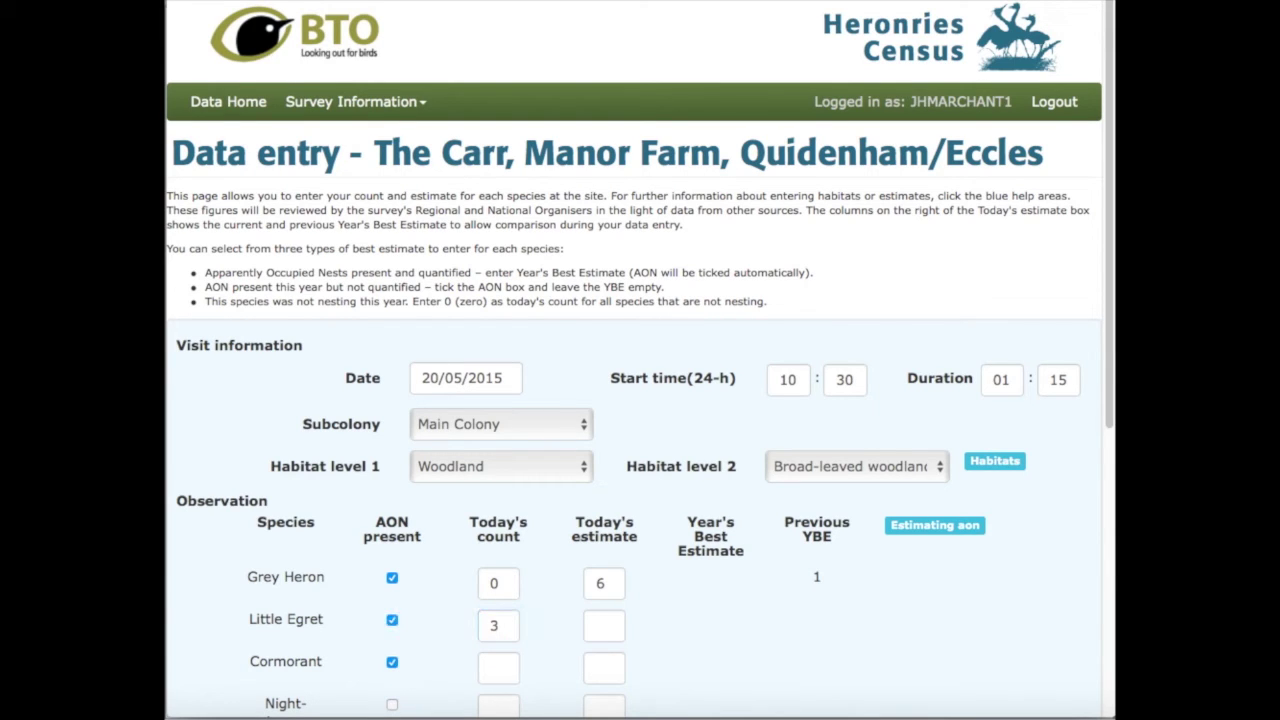
Step: Record zero counts for Night-heron, Cattle Egret and Spoonbill
scroll(1110, 400, down, 5)
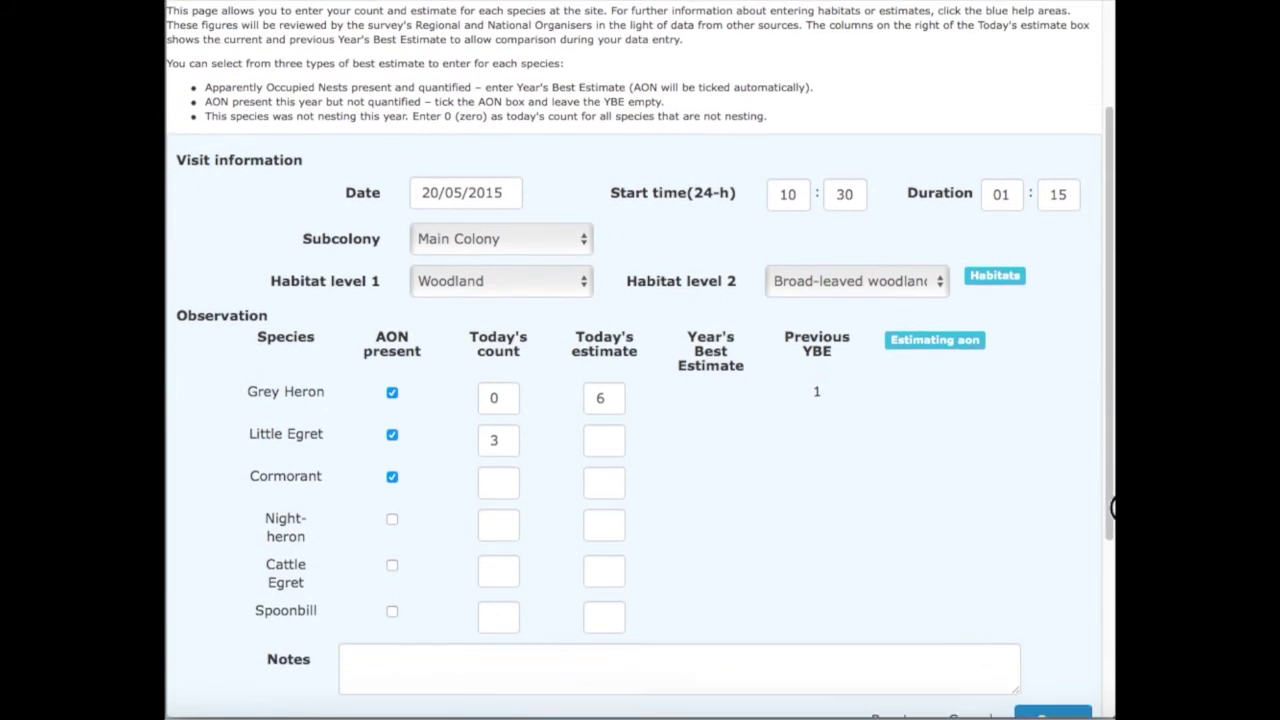
click(497, 401)
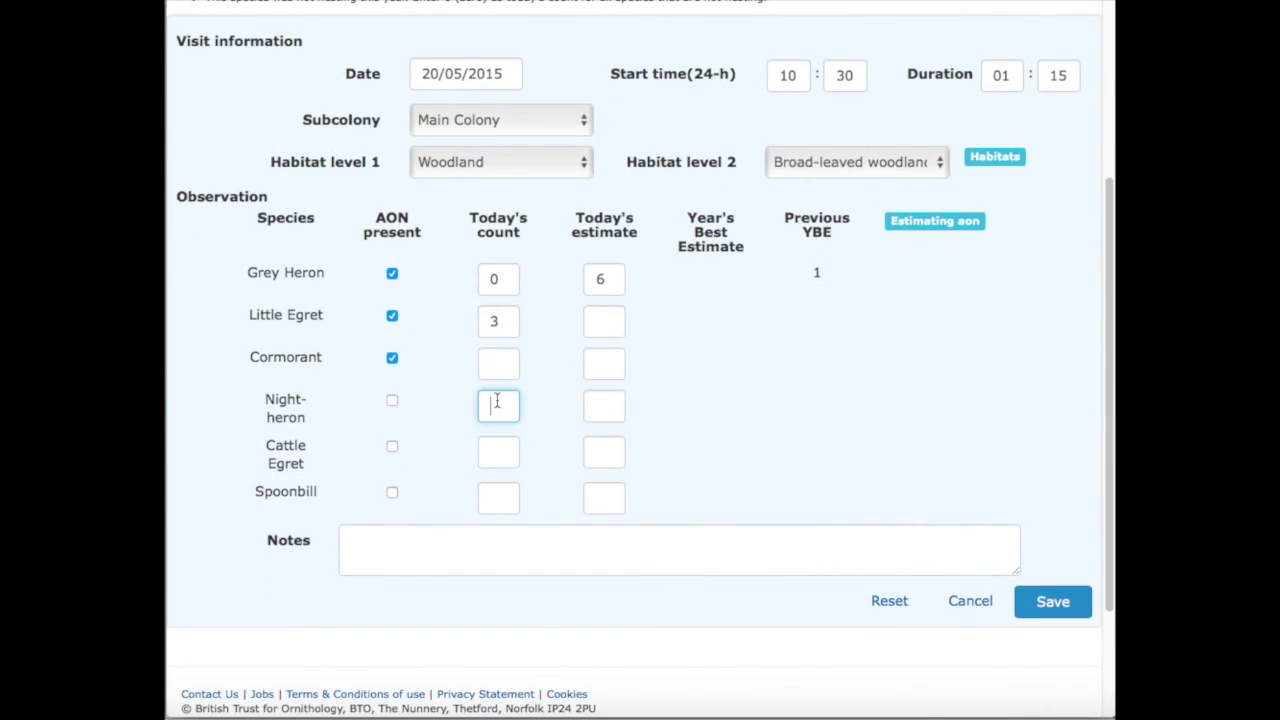
text(0)
click(510, 449)
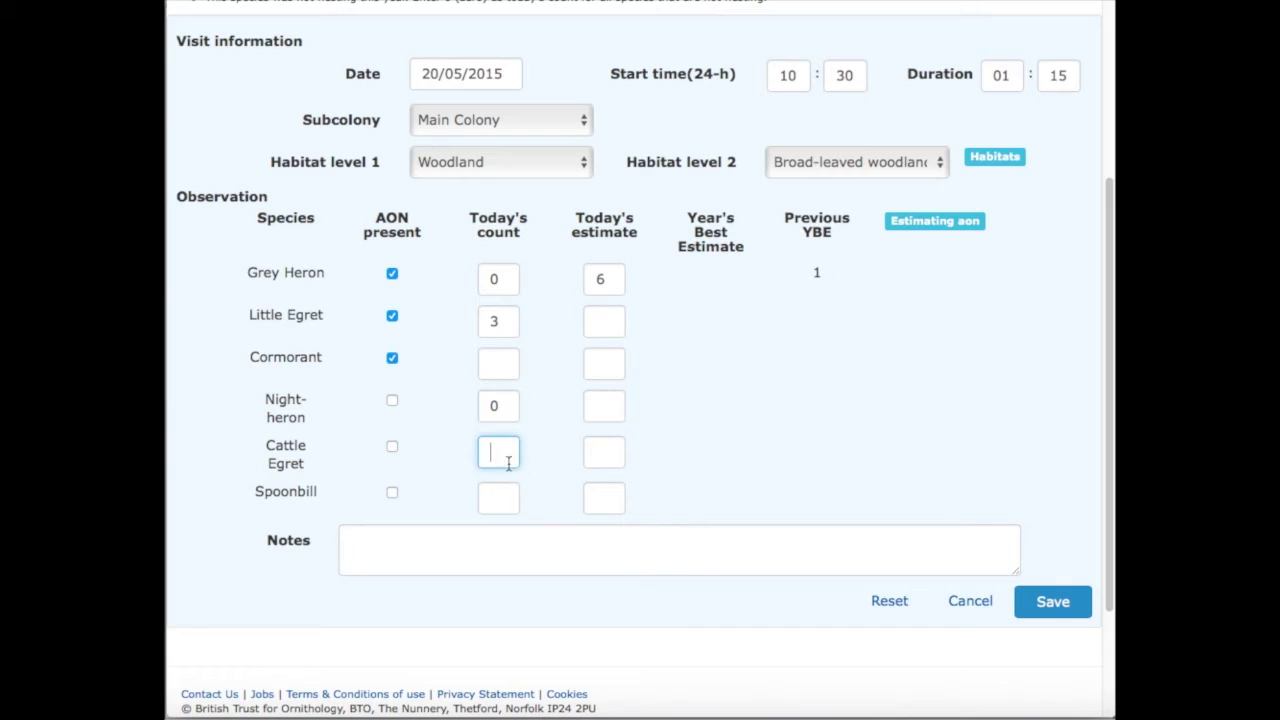
text(0)
click(497, 508)
text(0)
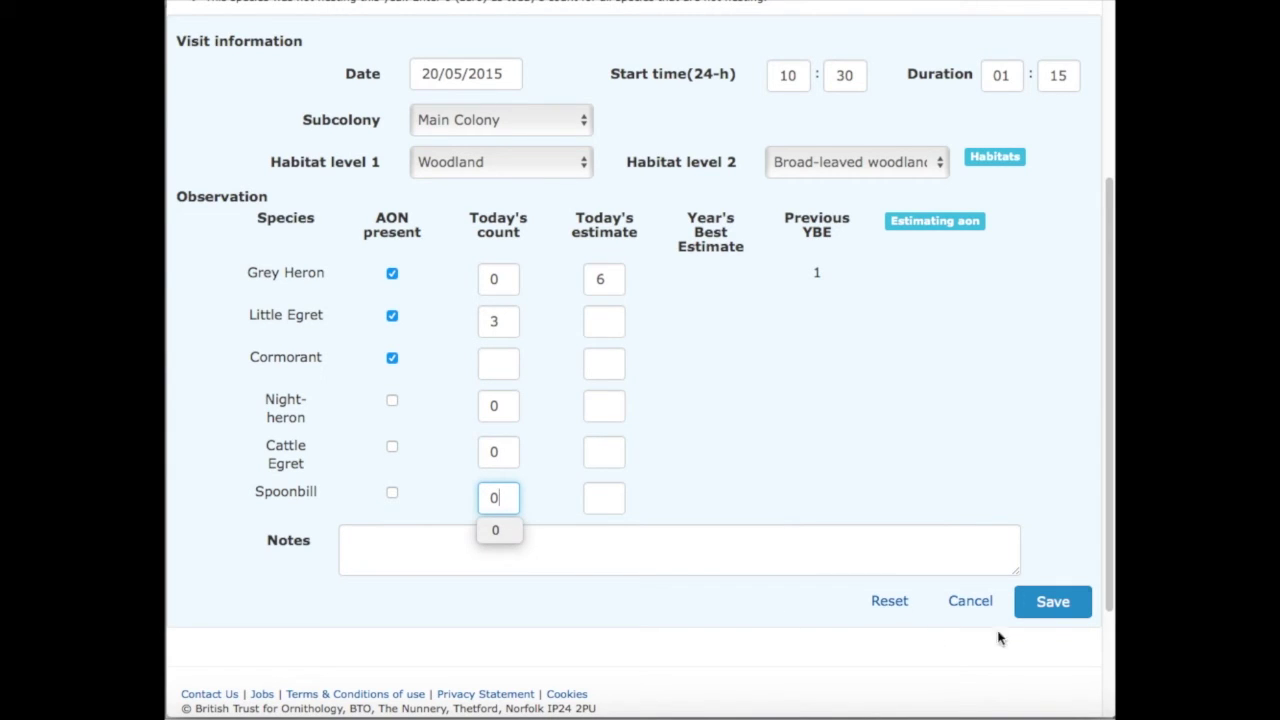
Step: Submit the 20/05/2015 visit record for confirmation
click(1053, 603)
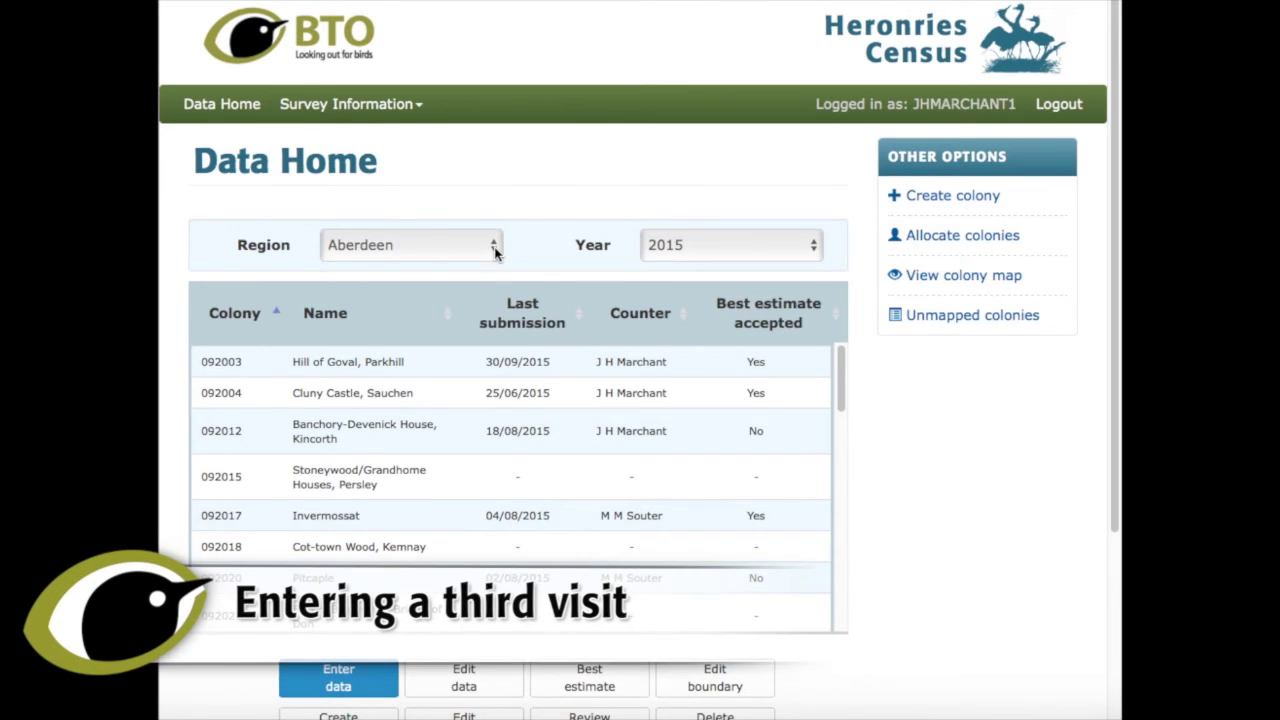
Step: Show Norfolk (Southeast) colonies sorted by colony and start a new entry for The Carr, Manor Farm
click(493, 250)
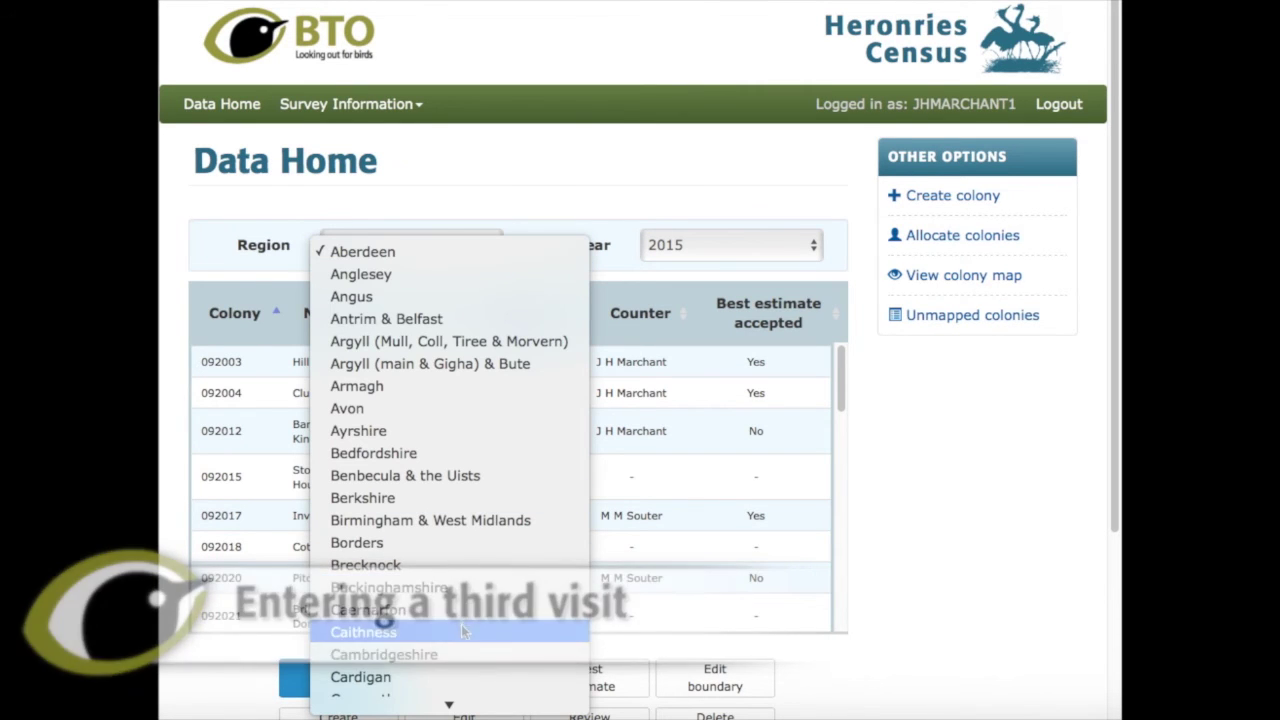
mouse_move(449, 705)
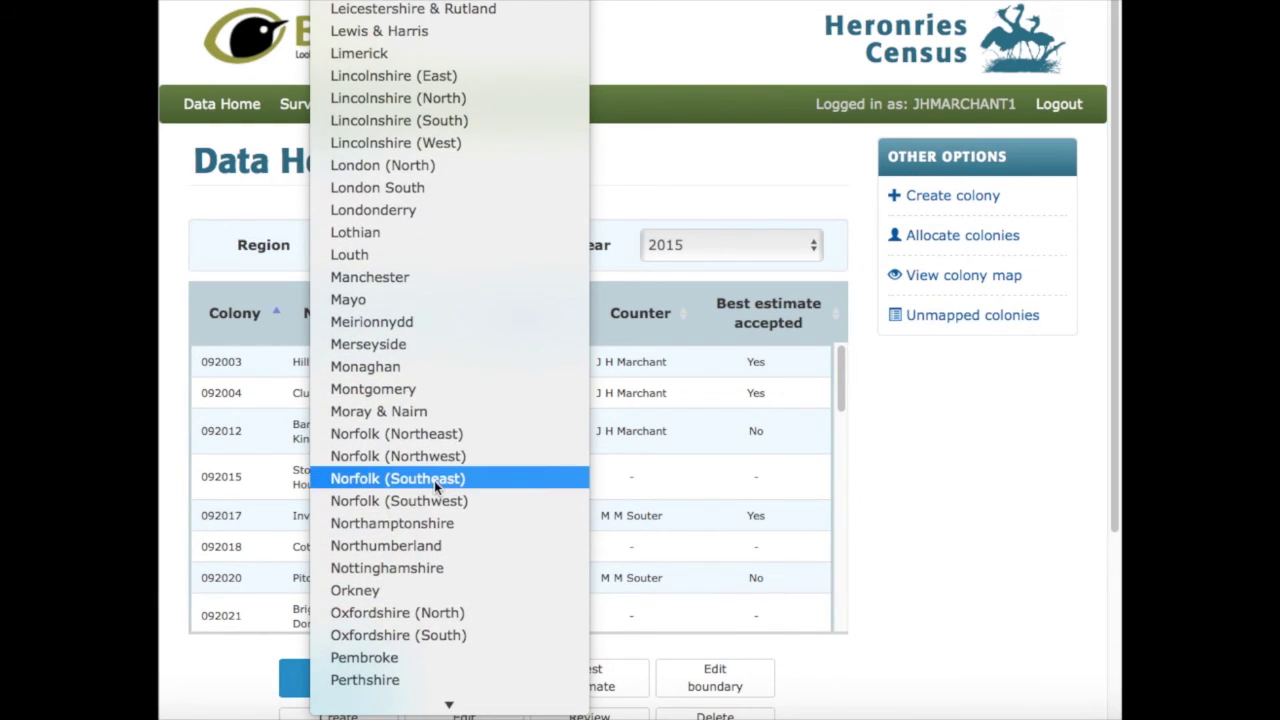
click(434, 480)
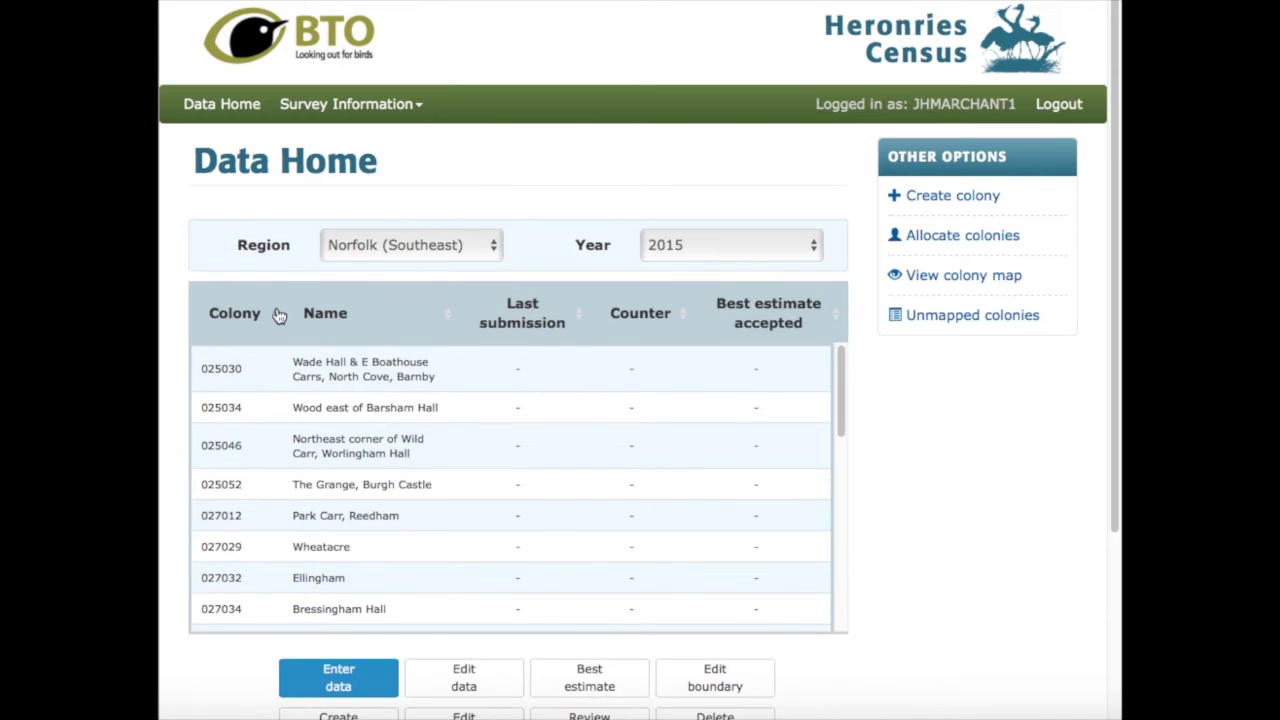
click(280, 315)
click(348, 372)
click(376, 665)
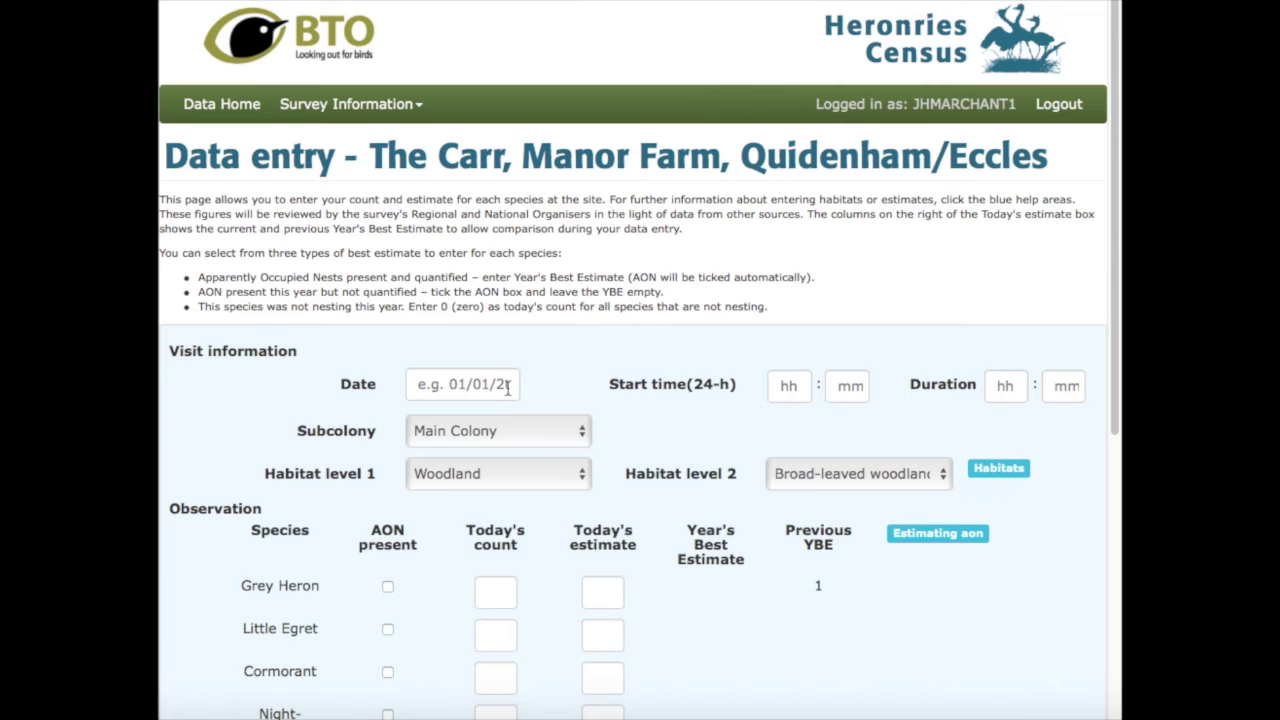
Step: Set the visit date to 10 June 2015 using the calendar
click(508, 389)
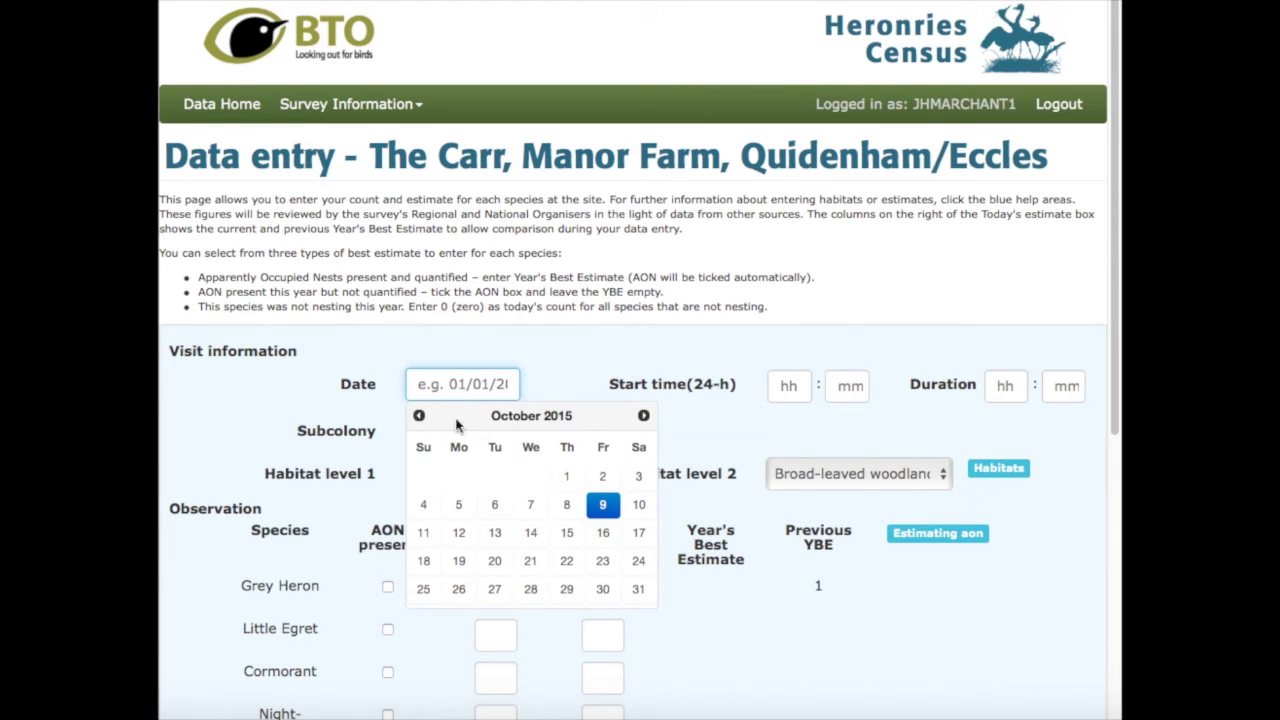
click(419, 416)
click(419, 416)
click(419, 416)
click(419, 416)
click(531, 507)
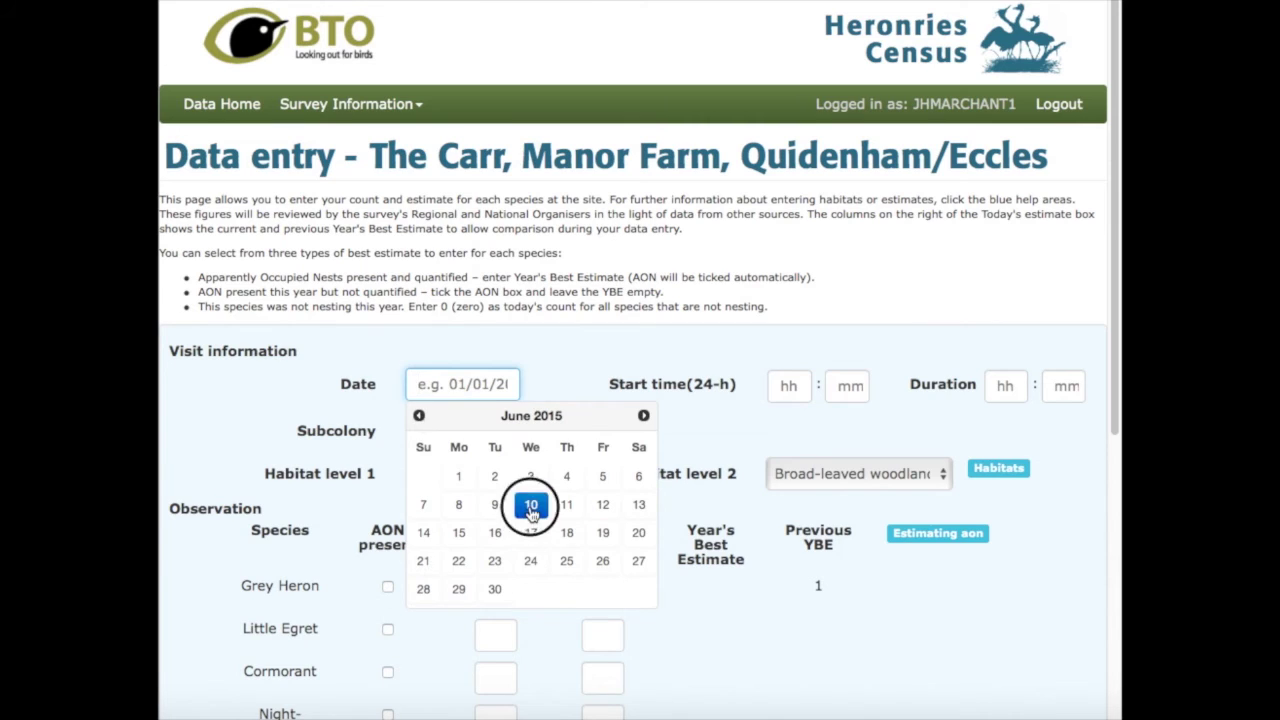
Step: Enter start time 08:30 and duration 00:45
click(797, 390)
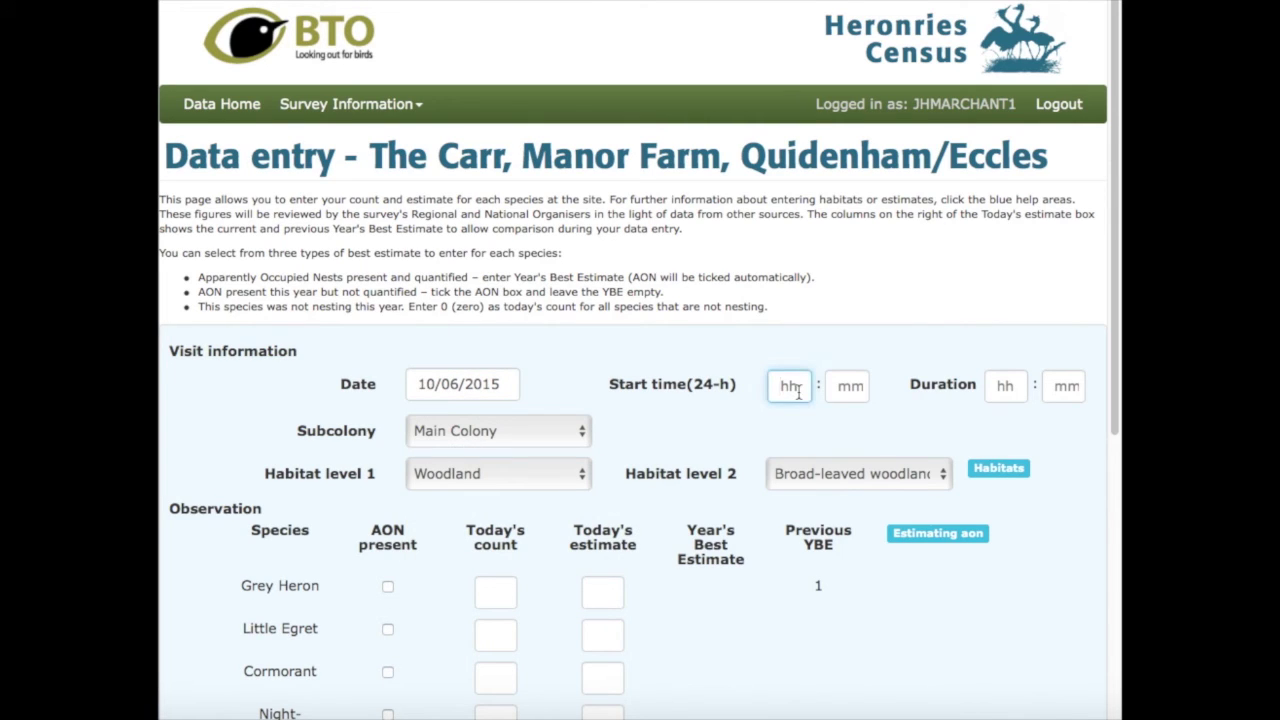
text(08)
text(30)
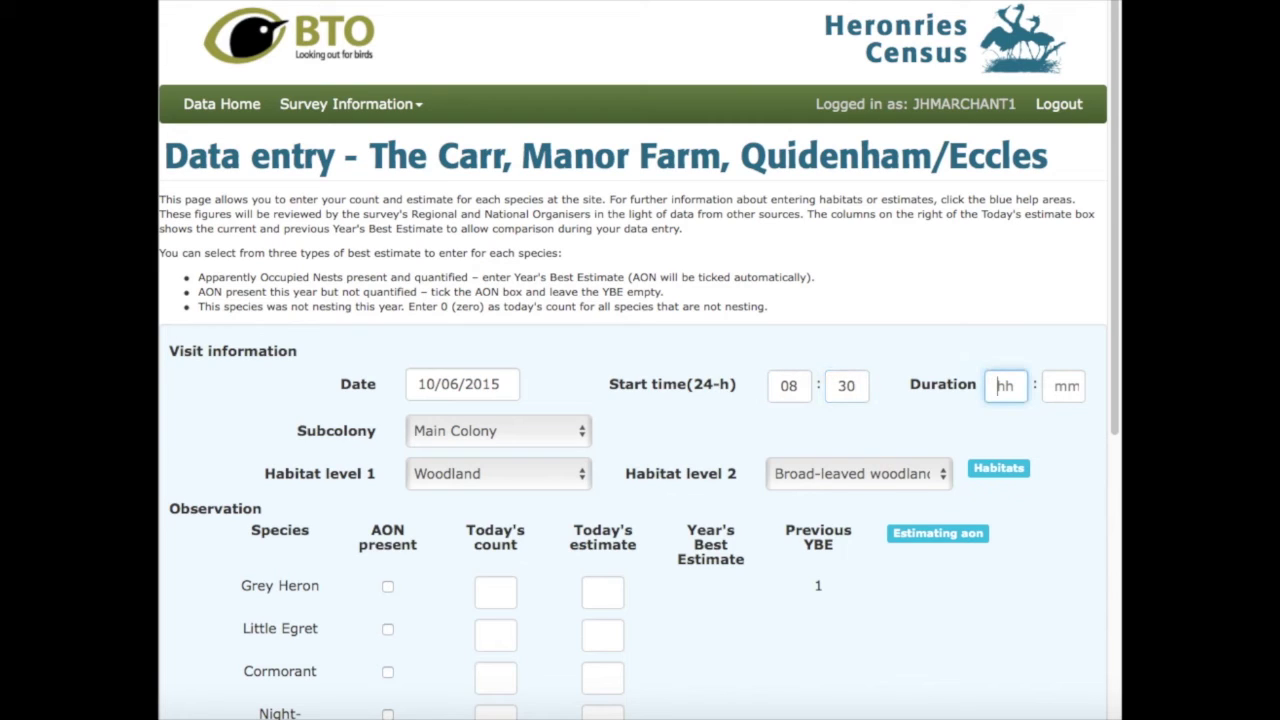
text(0045)
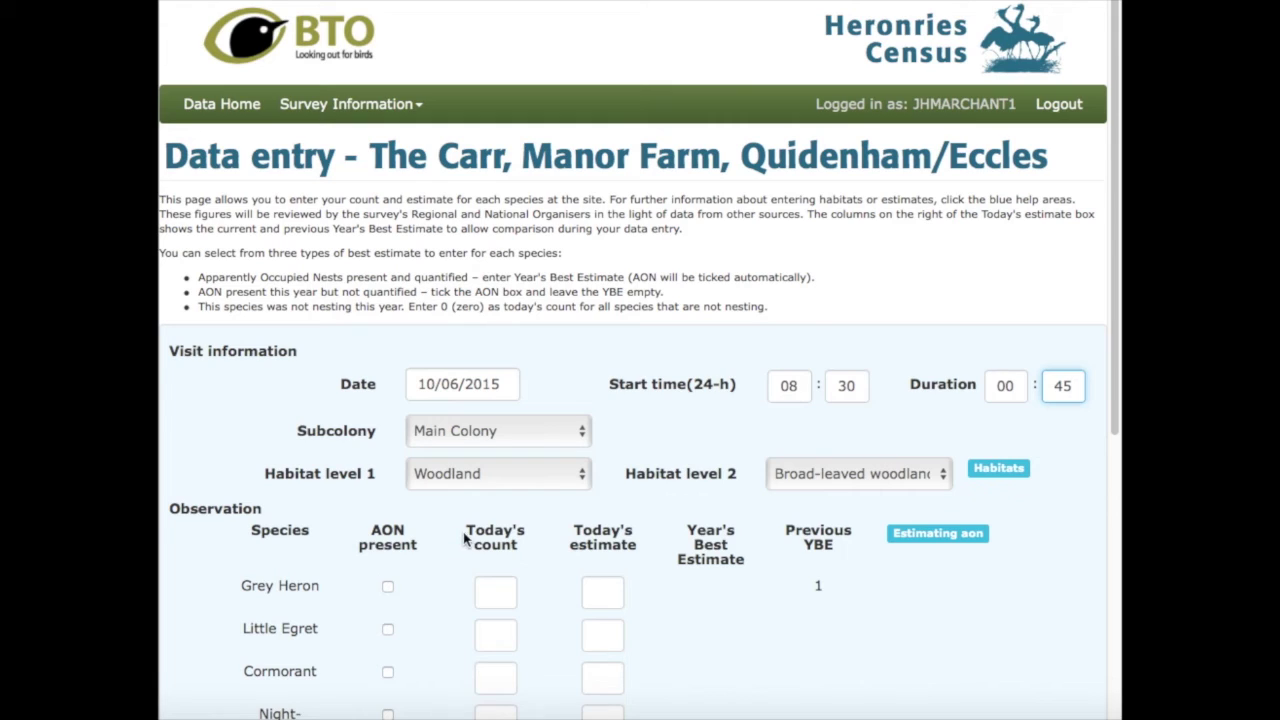
click(595, 591)
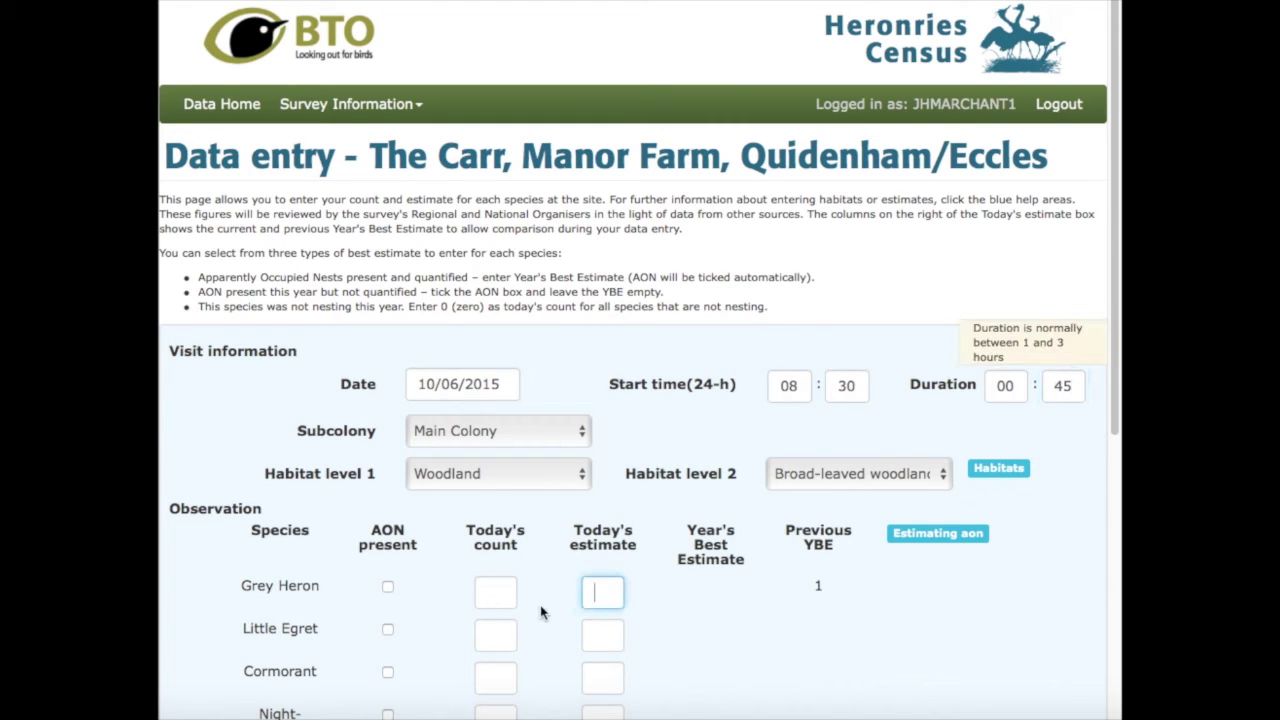
Step: Record Grey Heron estimate 4, Little Egret count 4, and mark Cormorant present
text(4)
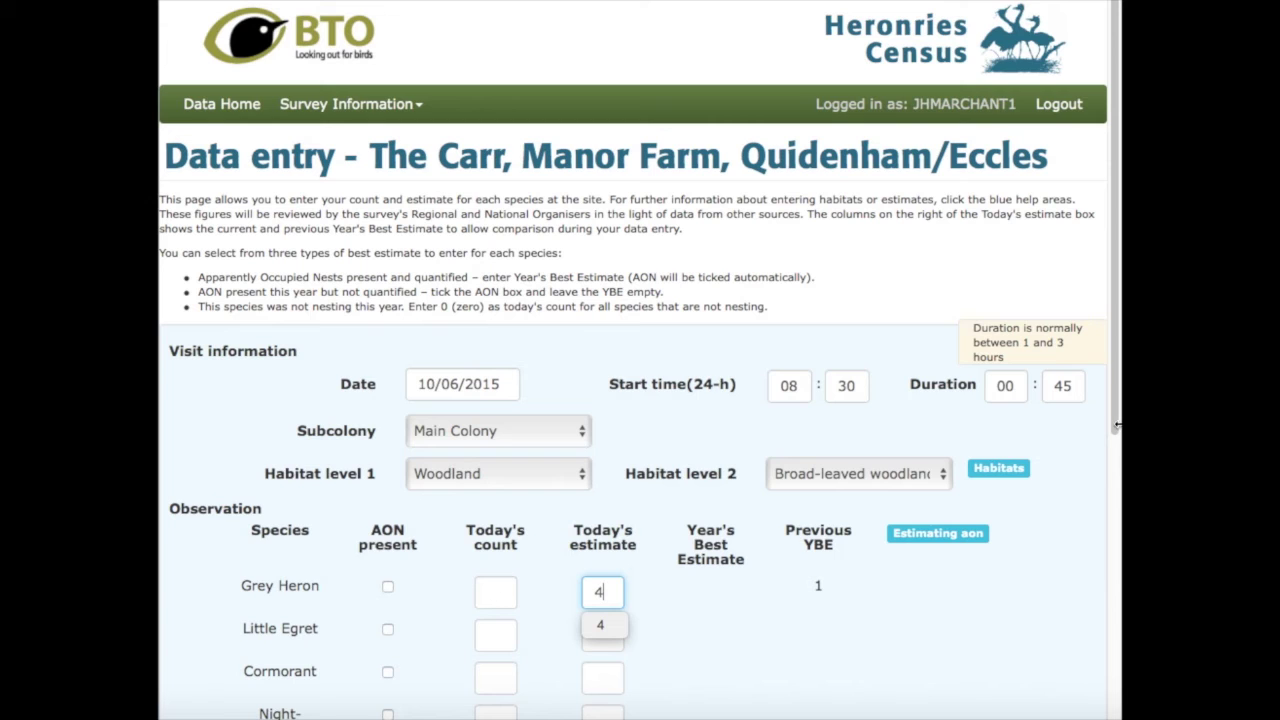
drag(1118, 428, 1117, 557)
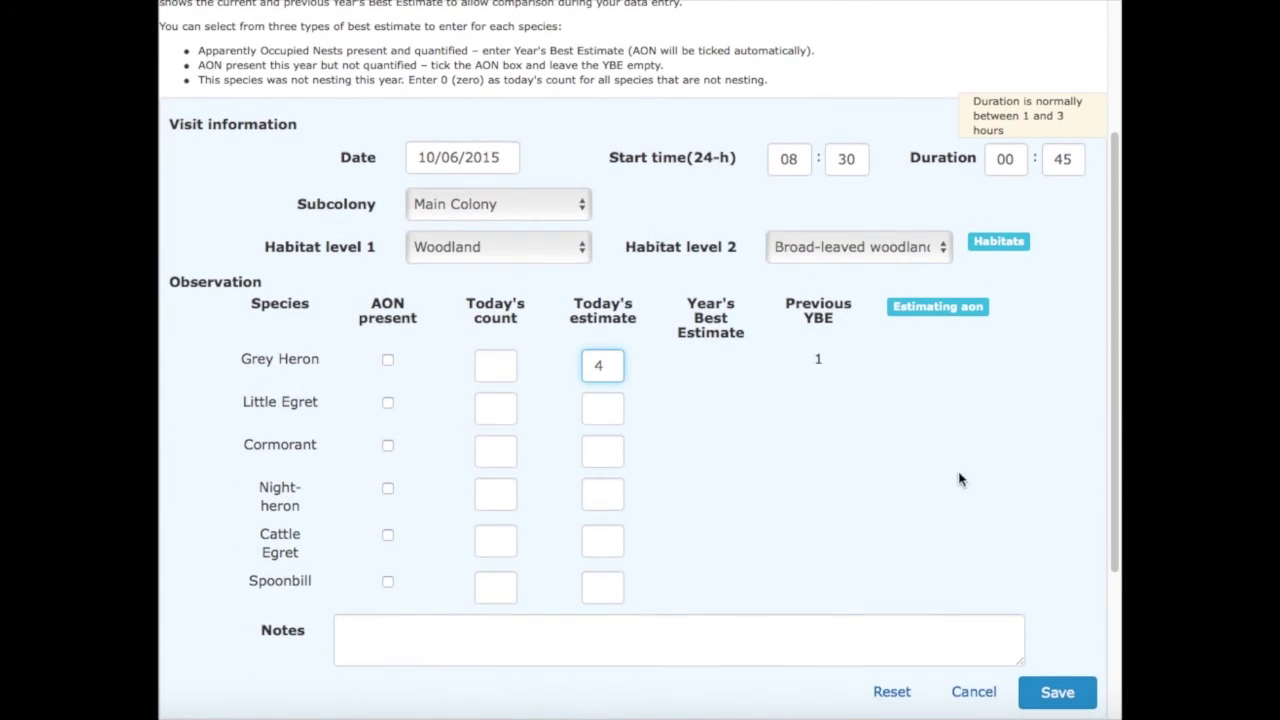
click(492, 411)
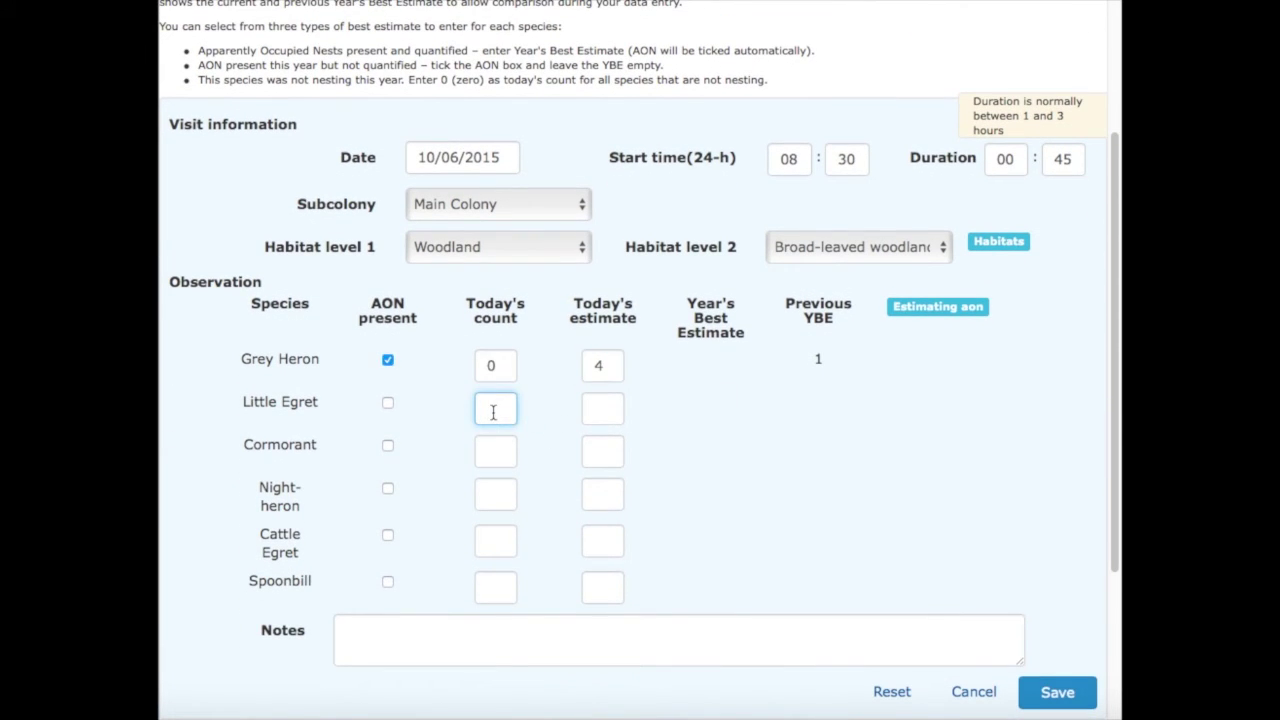
text(4)
click(387, 445)
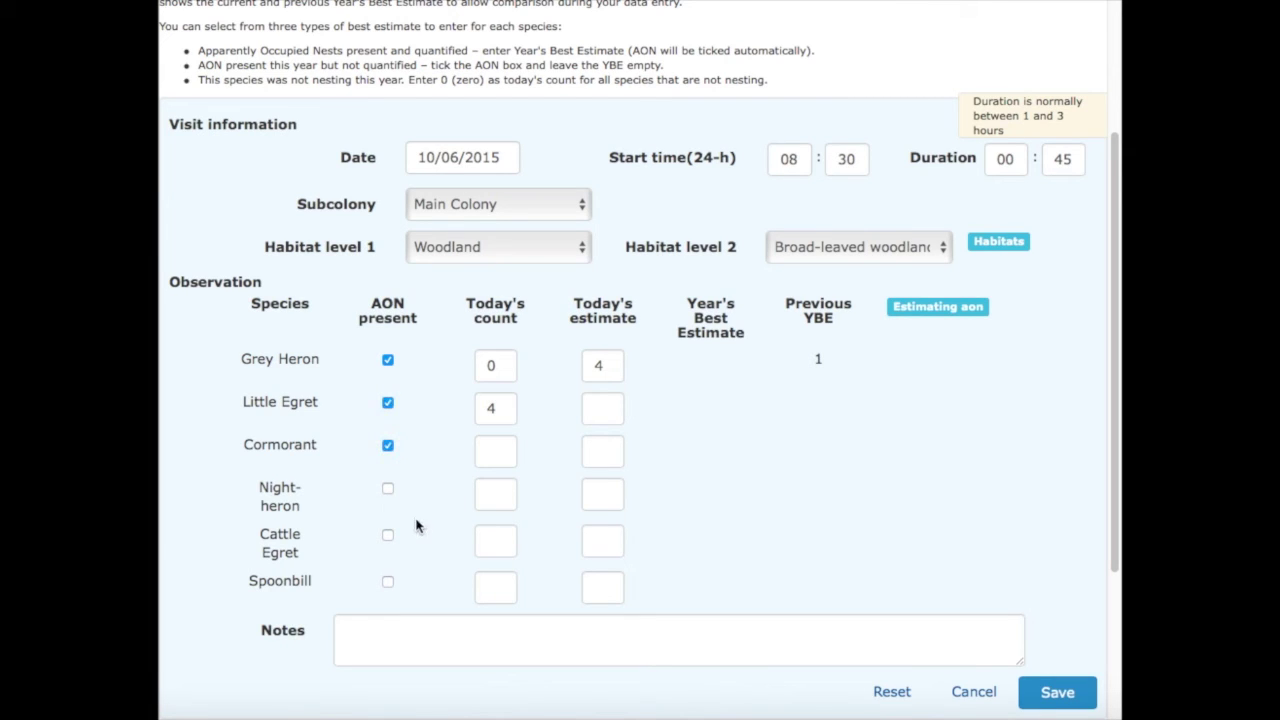
Step: Enter 0 for Night-heron, Cattle Egret and Spoonbill, then submit the visit
click(503, 492)
text(0)
click(506, 540)
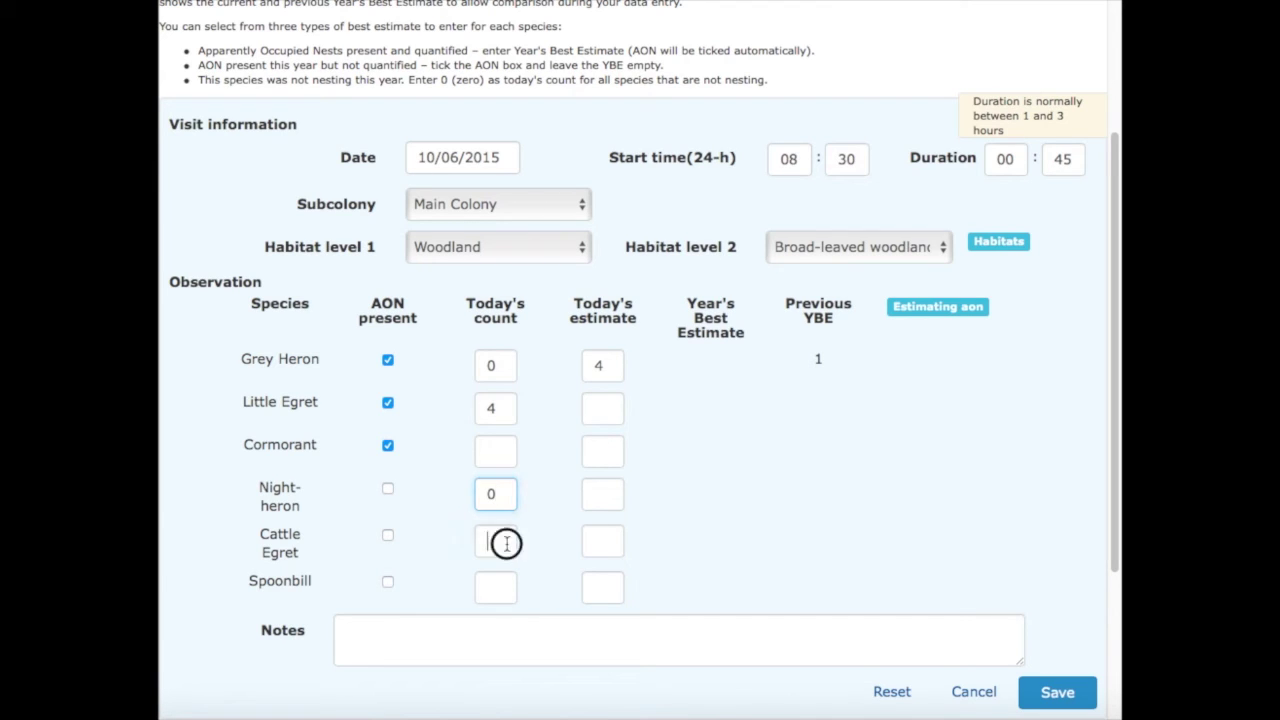
text(0)
click(501, 593)
text(0)
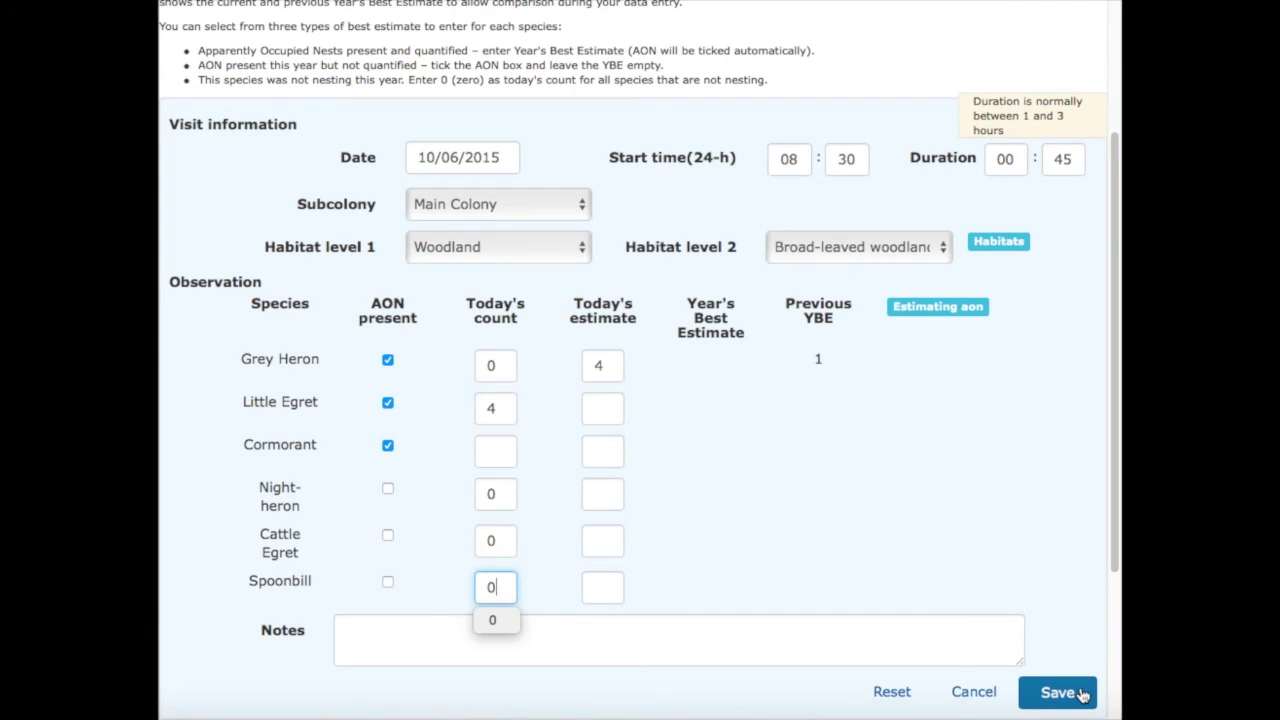
click(1082, 694)
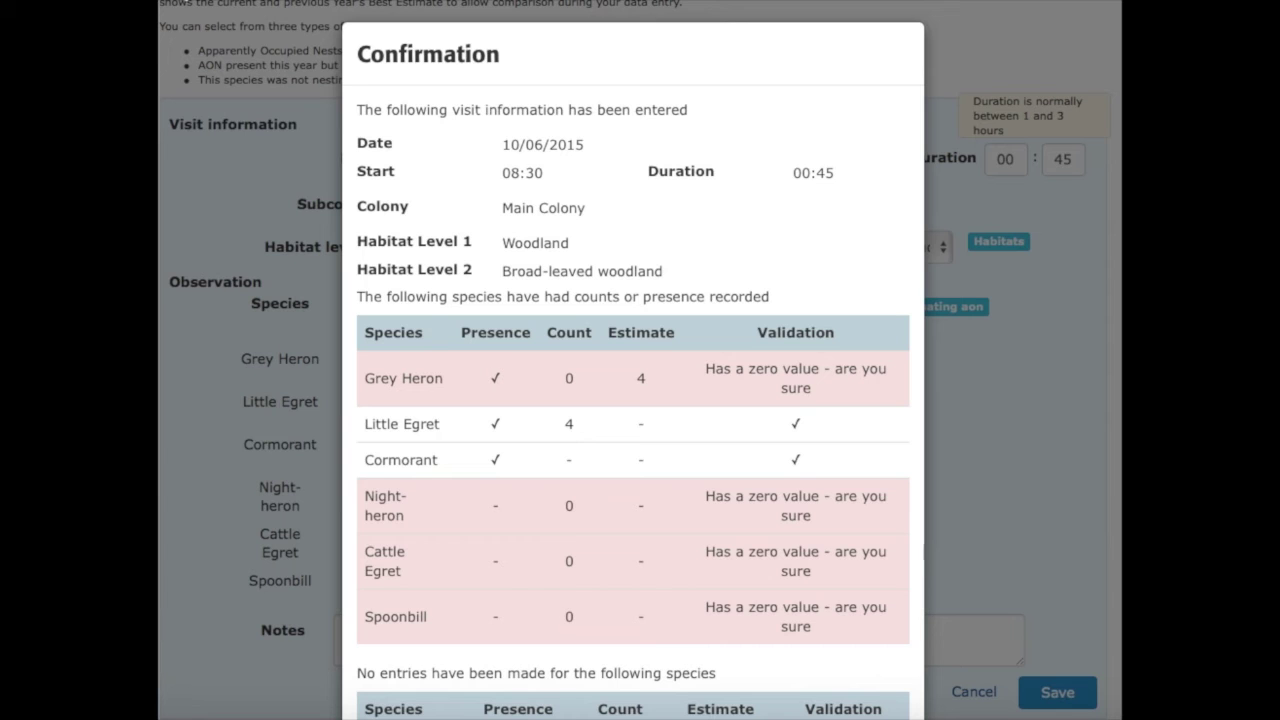
Step: Confirm saving the 10/06/2015 visit and dismiss the success message
key(Return)
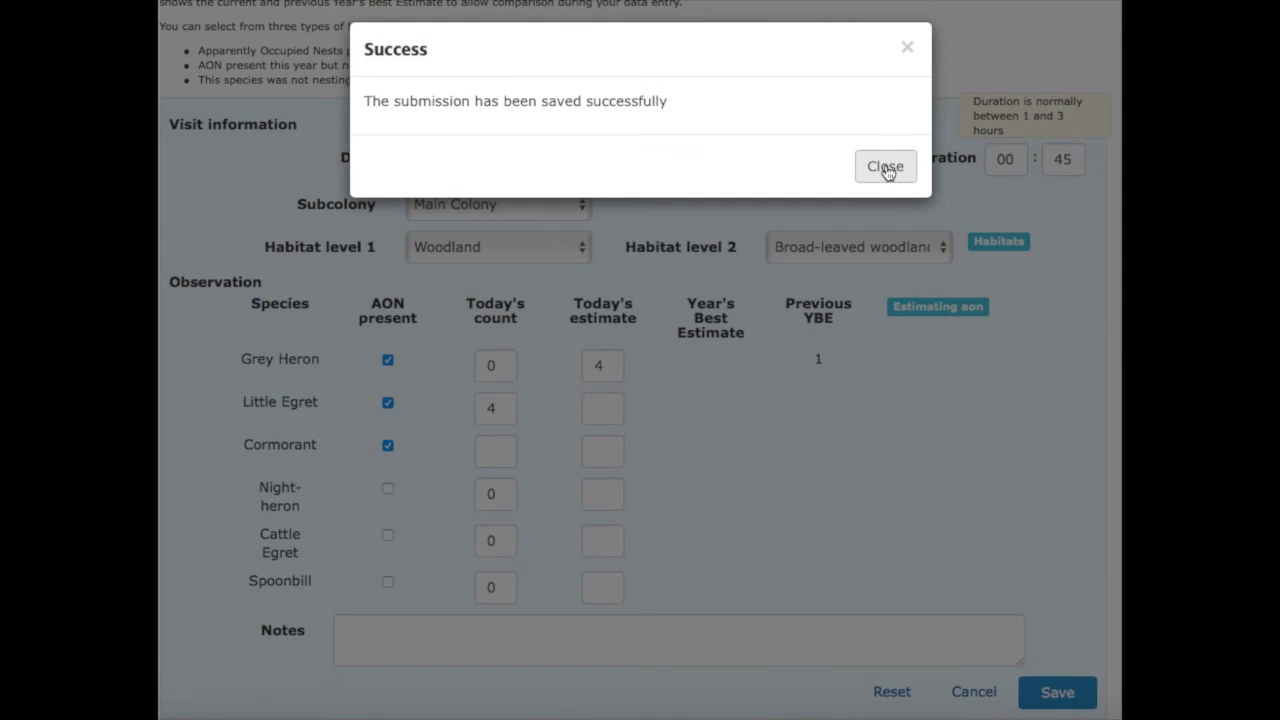
click(886, 168)
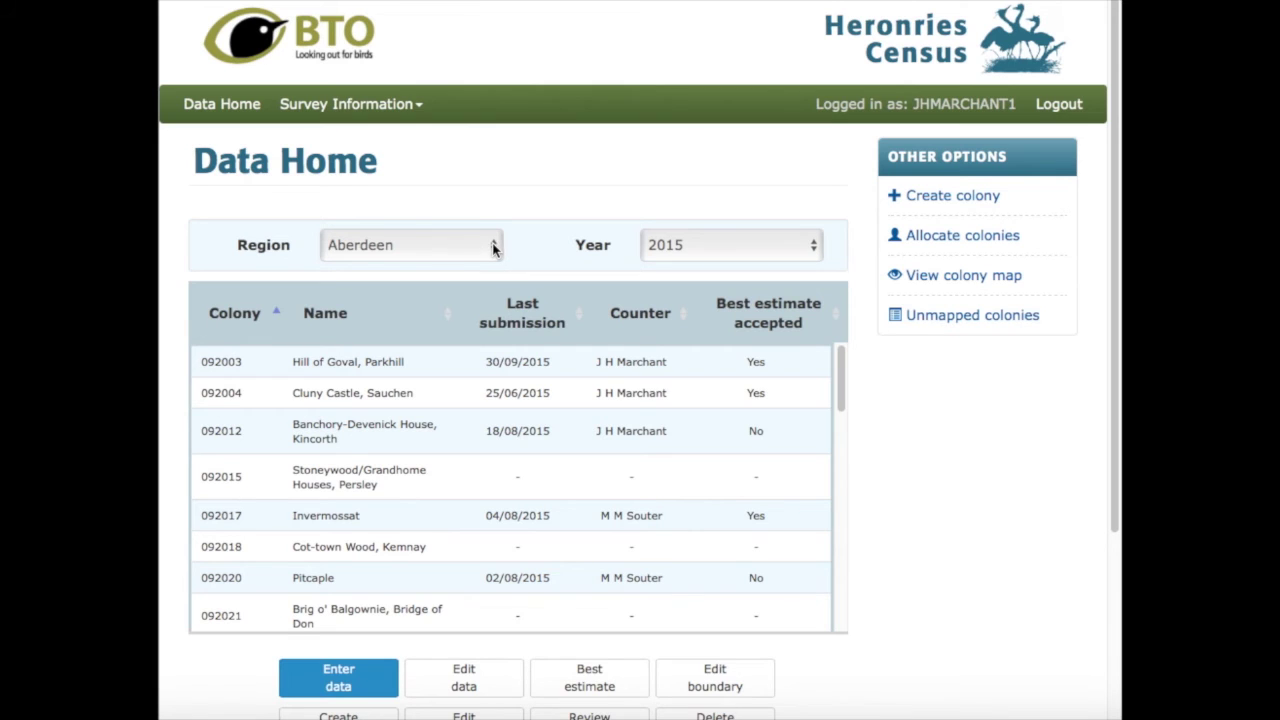
Step: List Norfolk (Southeast) colonies descending and open The Carr's 2015 Year's Best Estimate page
click(495, 248)
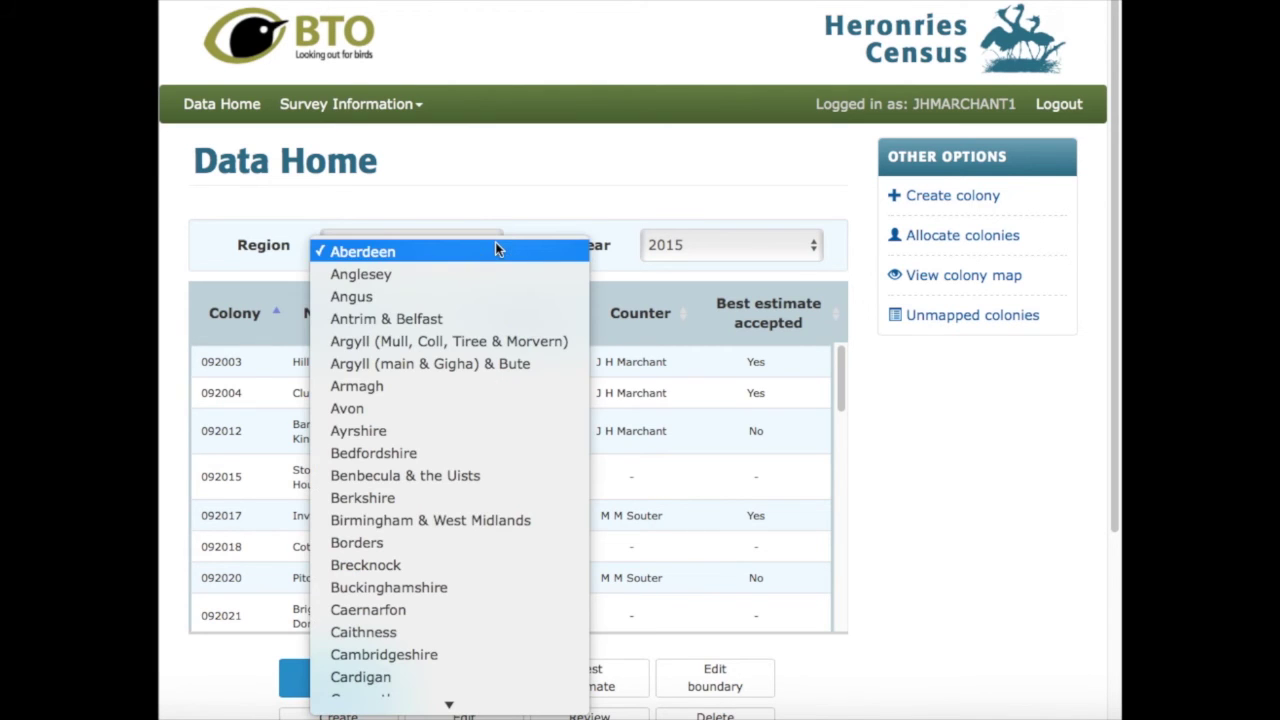
scroll(450, 620, down, 2)
scroll(440, 700, down, 15)
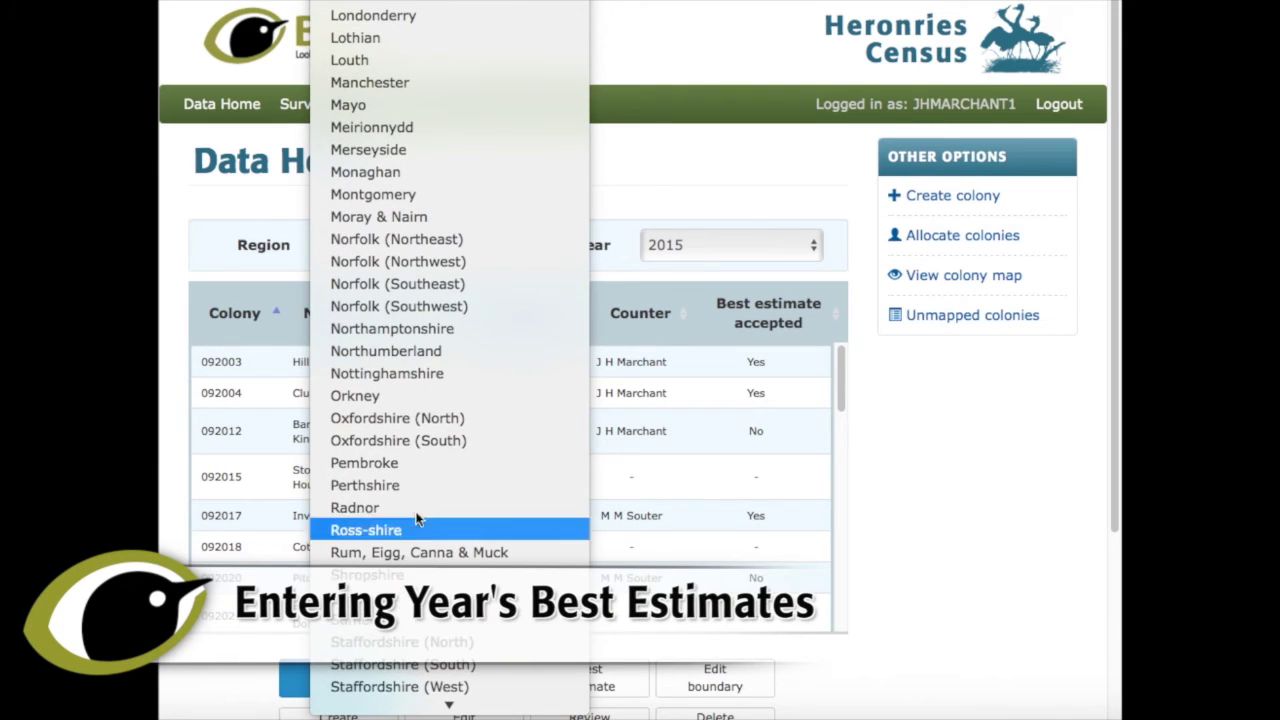
click(424, 284)
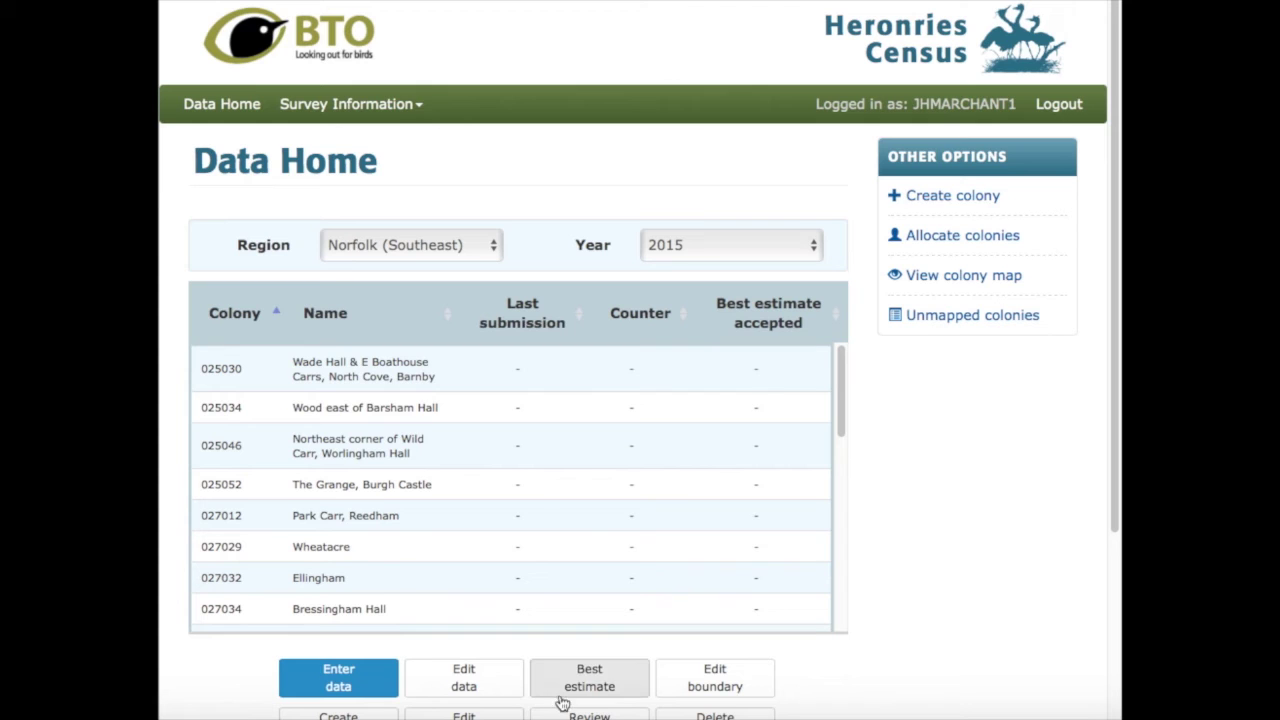
click(278, 315)
click(233, 376)
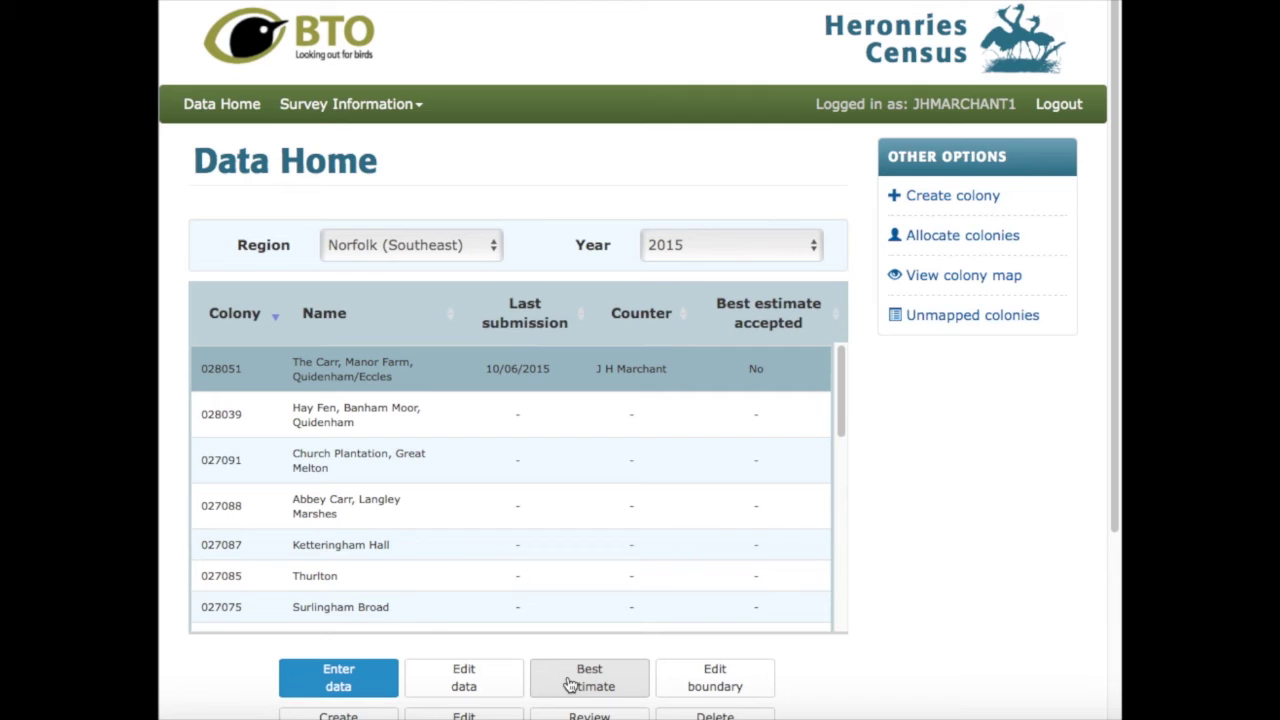
click(570, 680)
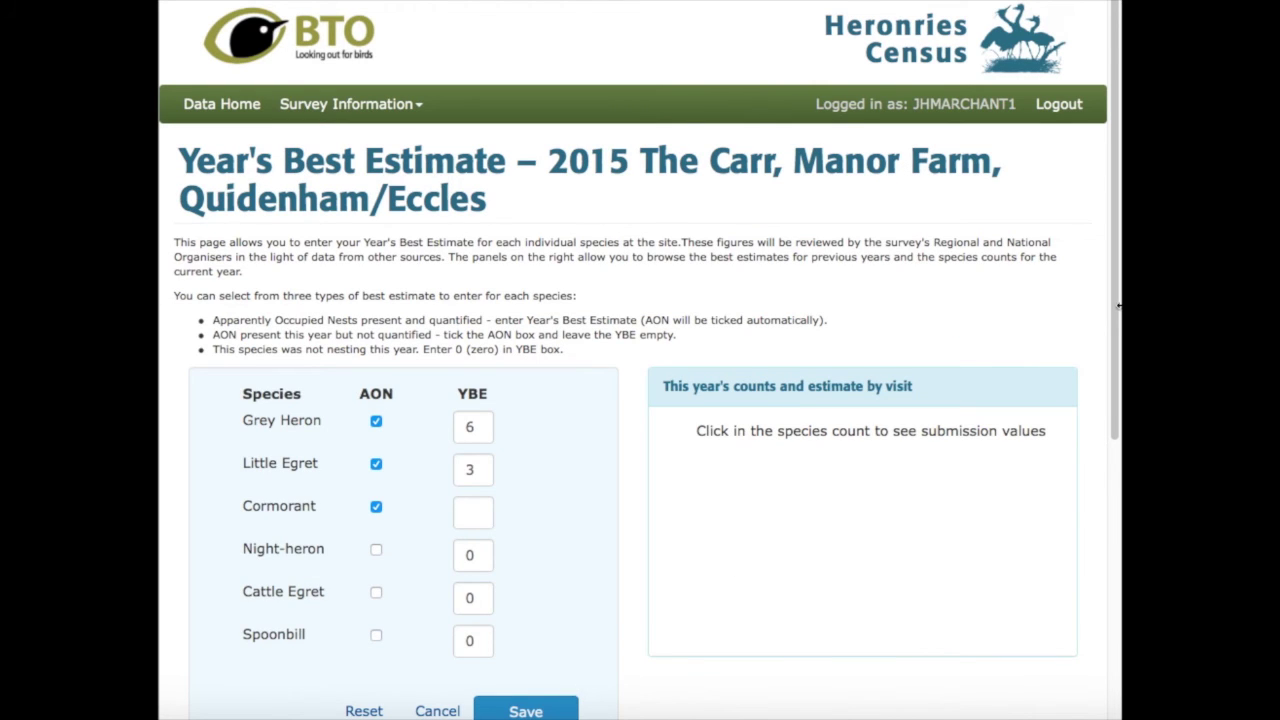
Step: Replace the Grey Heron and Little Egret best estimates with 5 and 4
drag(1118, 314, 1114, 394)
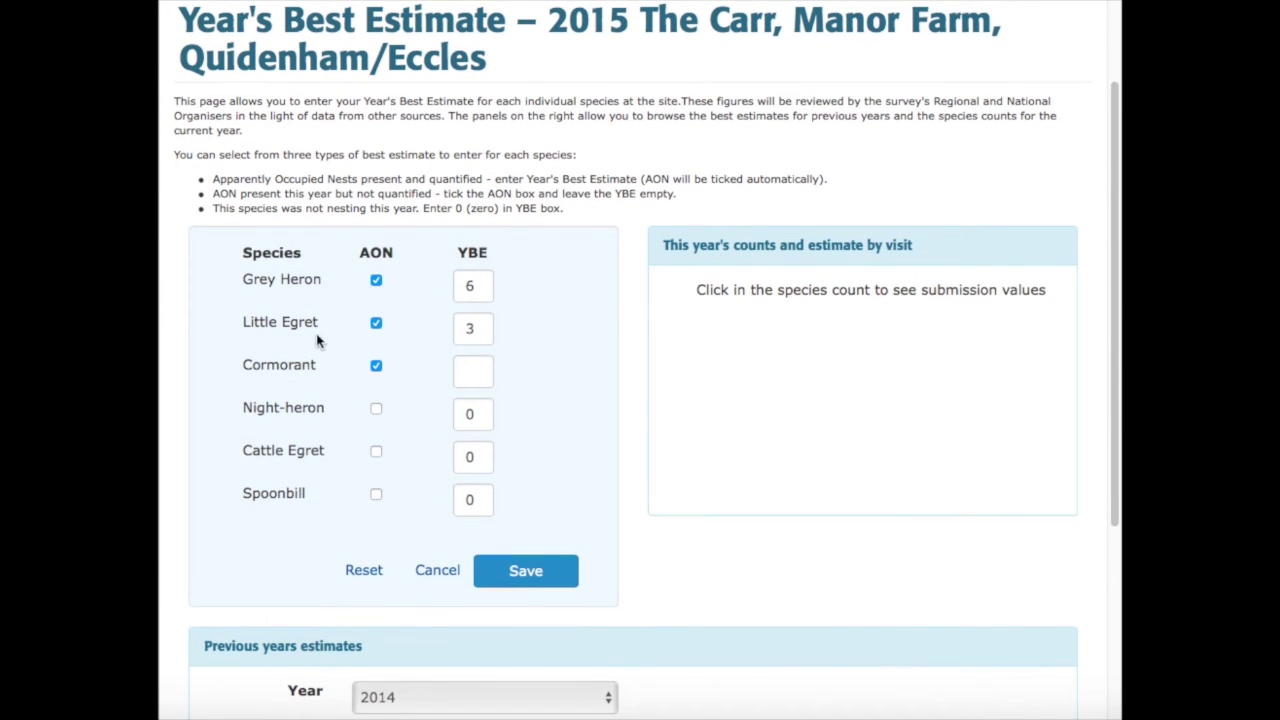
click(477, 288)
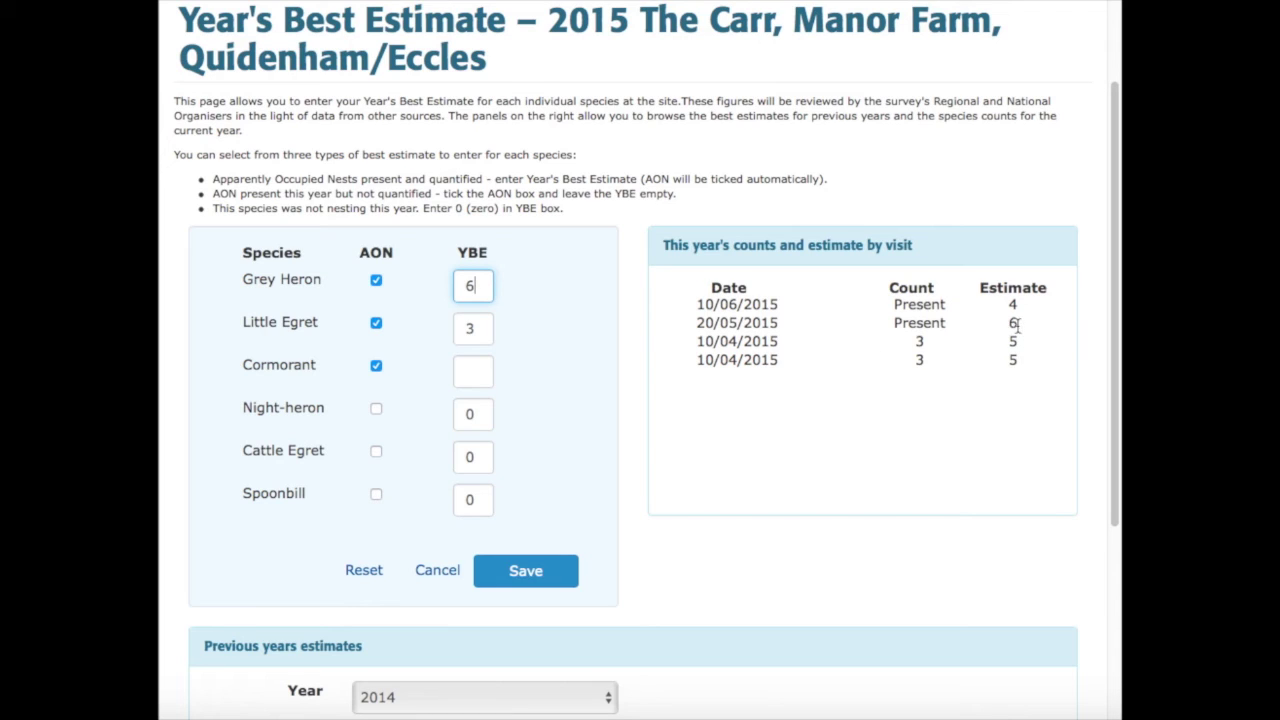
double_click(471, 286)
text(5)
click(478, 329)
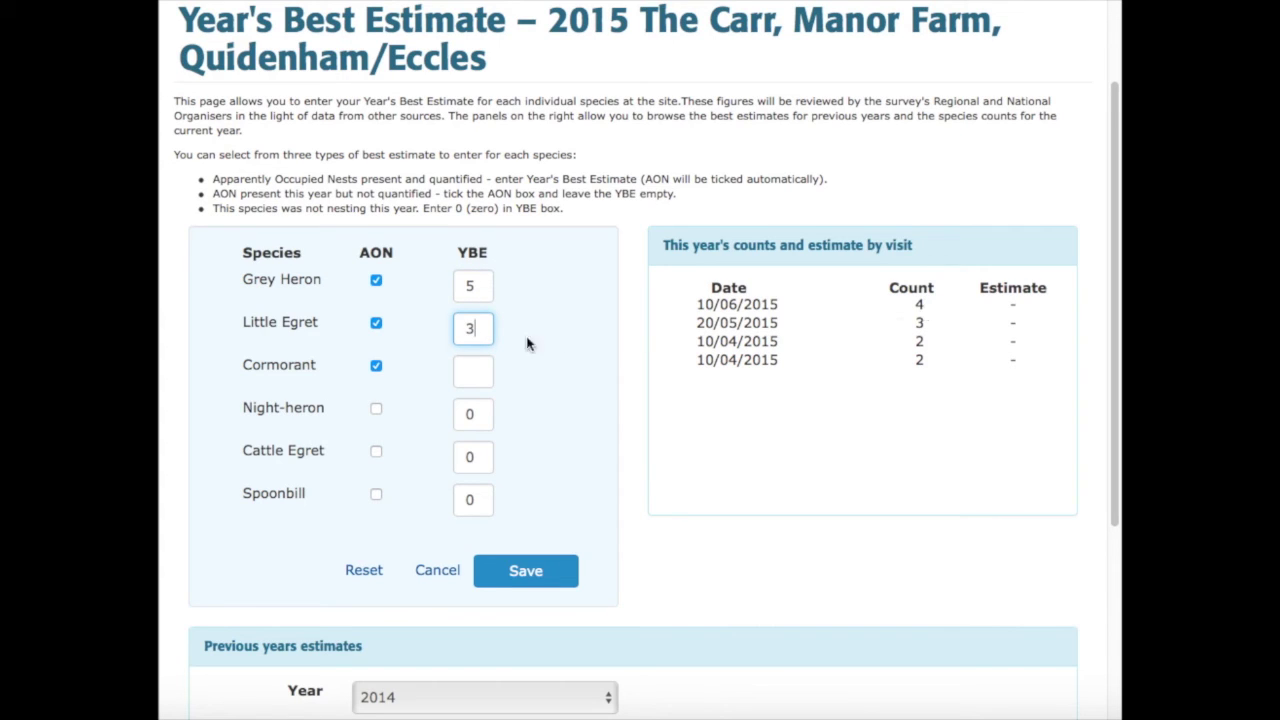
double_click(468, 328)
text(4)
Step: Leave Cormorant blank and check Night-heron, Cattle Egret and Spoonbill stay at 0
click(473, 372)
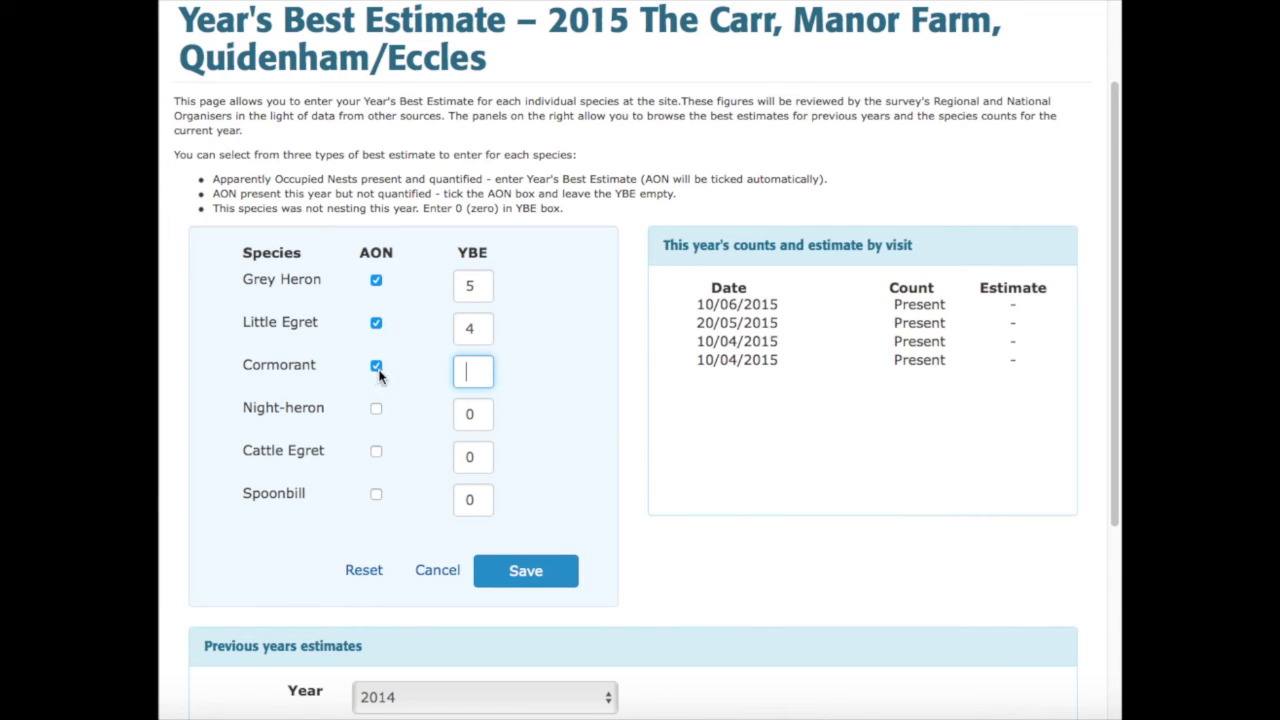
click(482, 416)
click(487, 457)
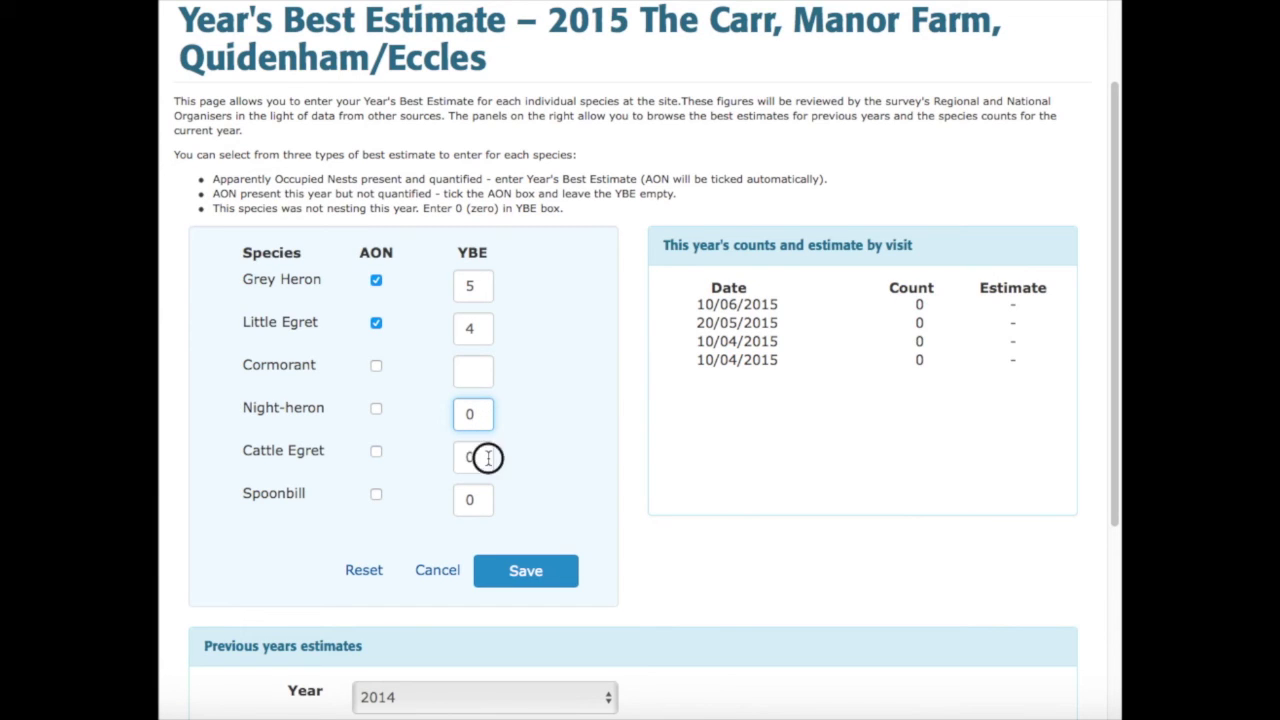
click(487, 498)
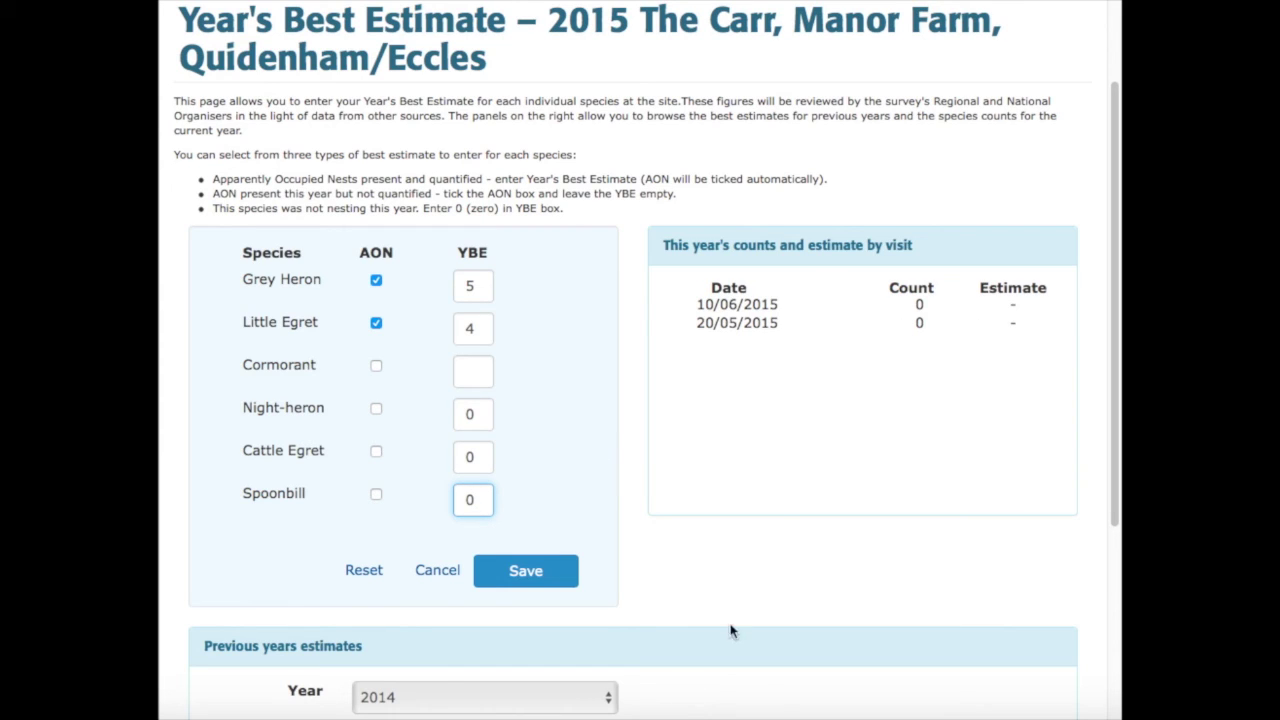
Step: Save The Carr's 2015 best estimates, confirming the species list and closing the result message
click(505, 576)
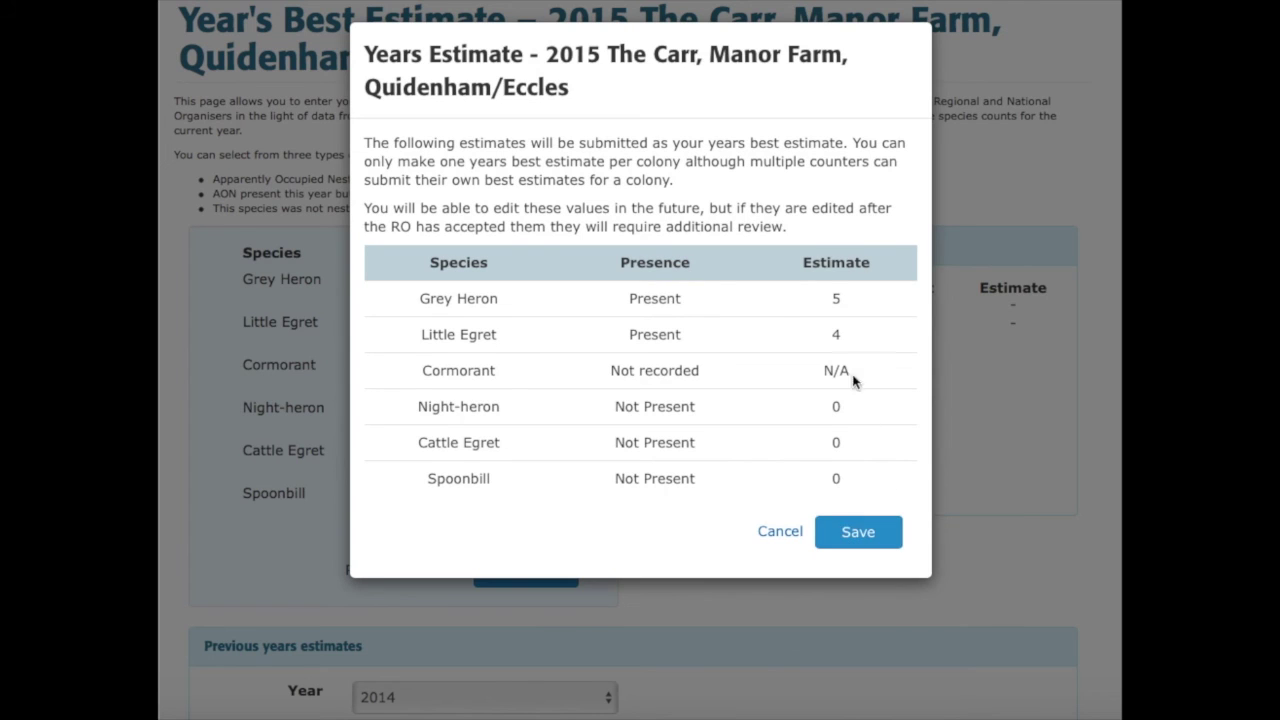
click(877, 534)
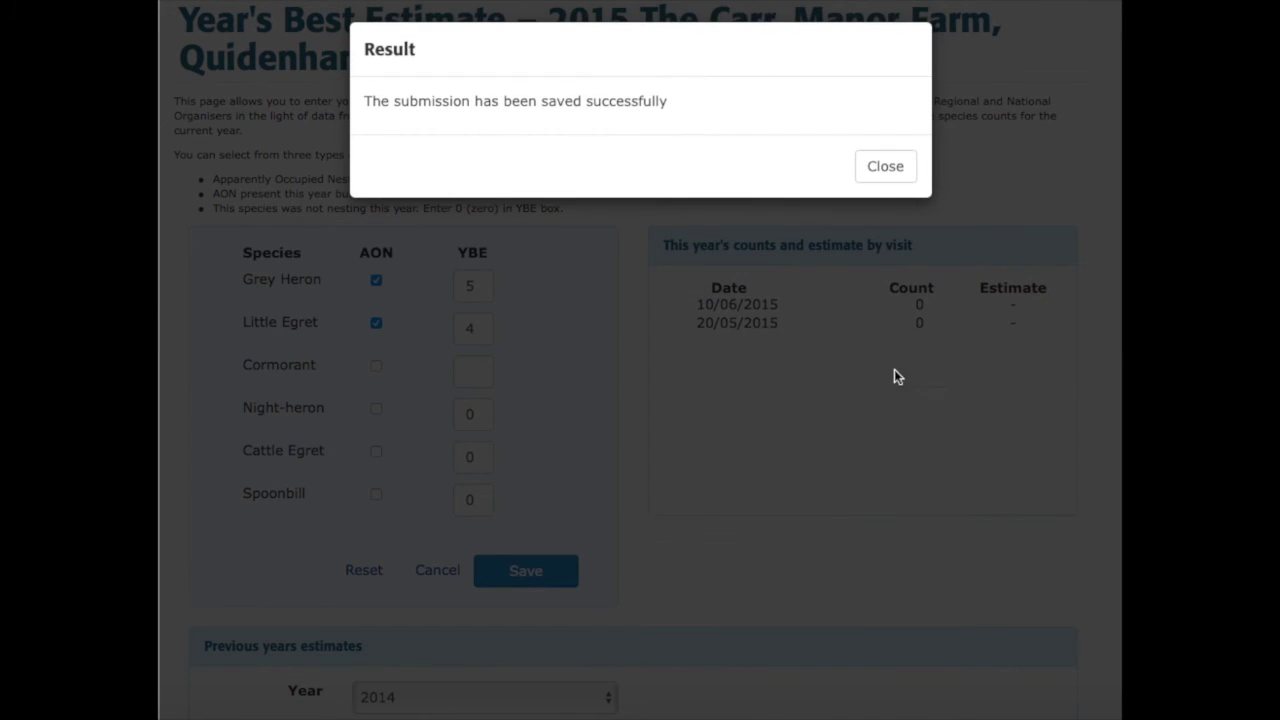
click(887, 167)
click(410, 244)
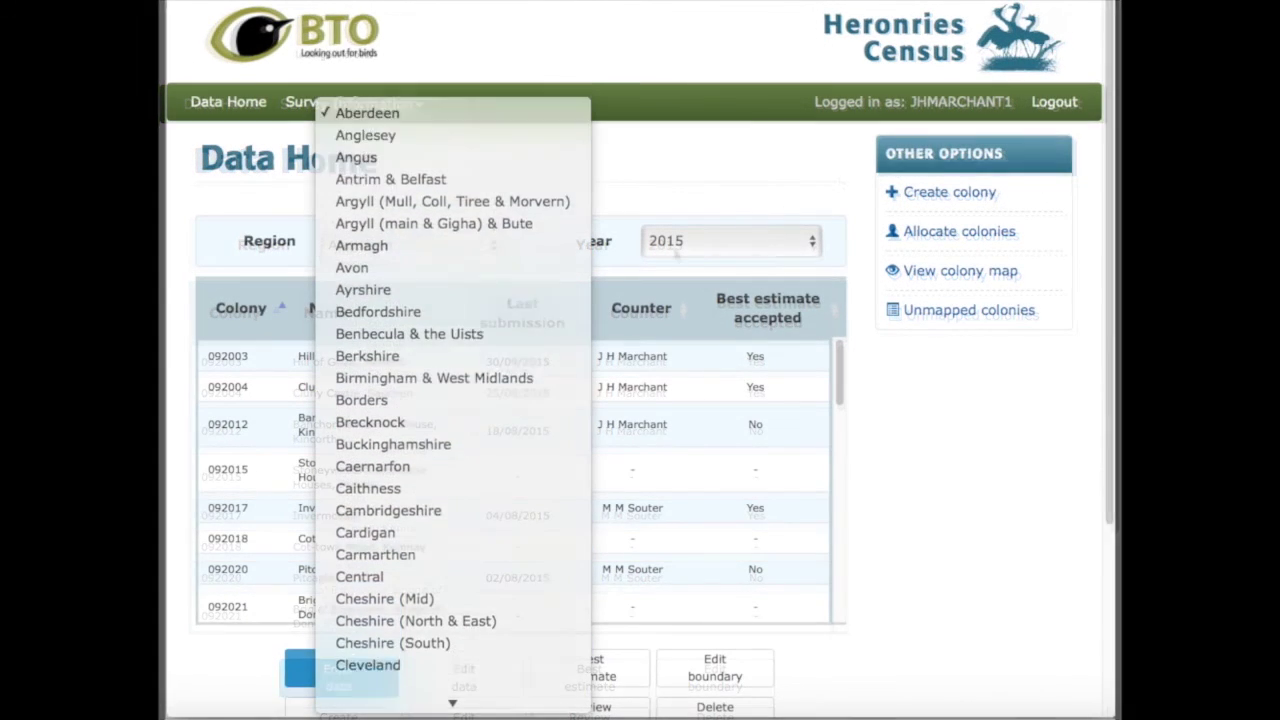
Step: Re-list Norfolk (Southeast) colonies in descending order and select The Carr, Manor Farm
scroll(450, 400, down, 5)
scroll(450, 400, down, 20)
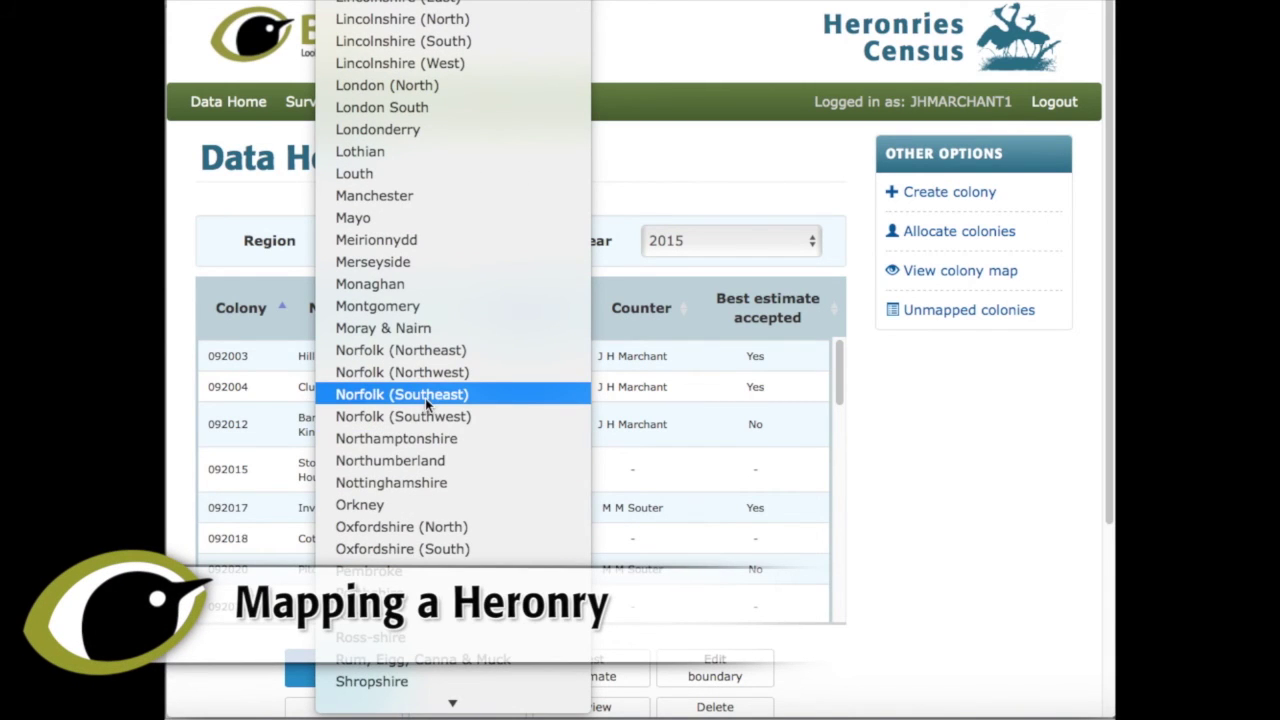
click(426, 395)
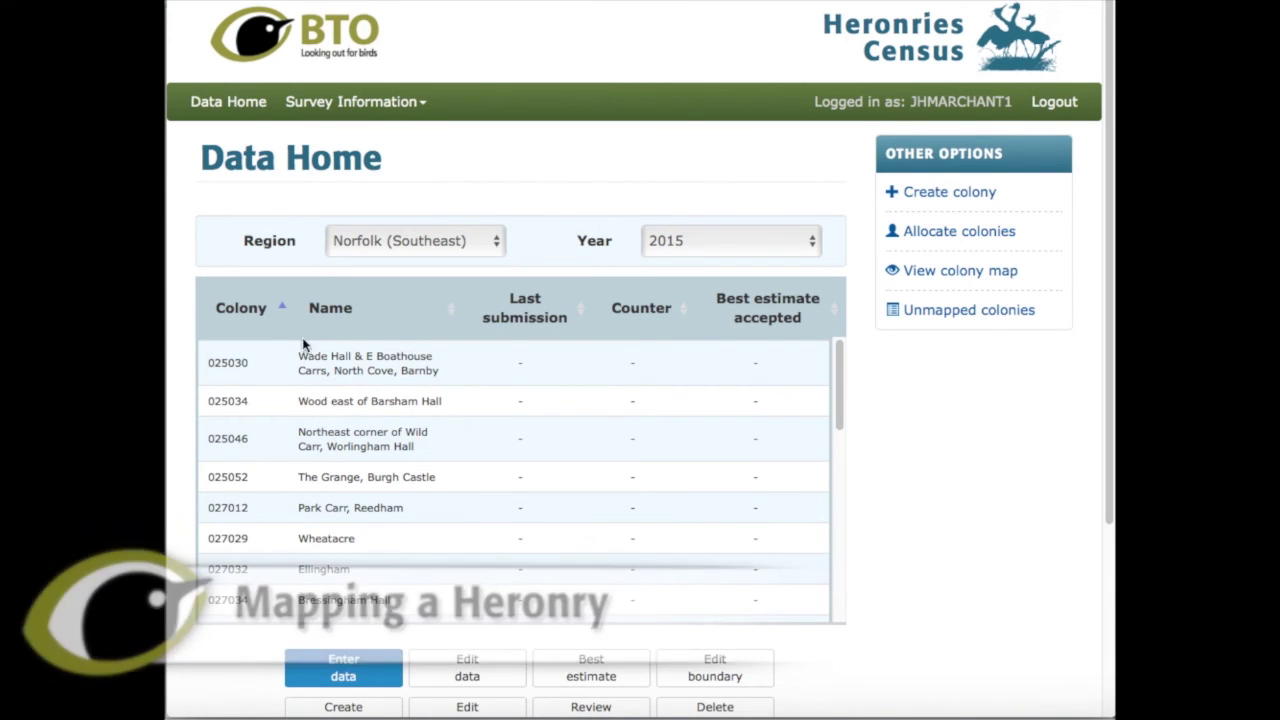
click(284, 312)
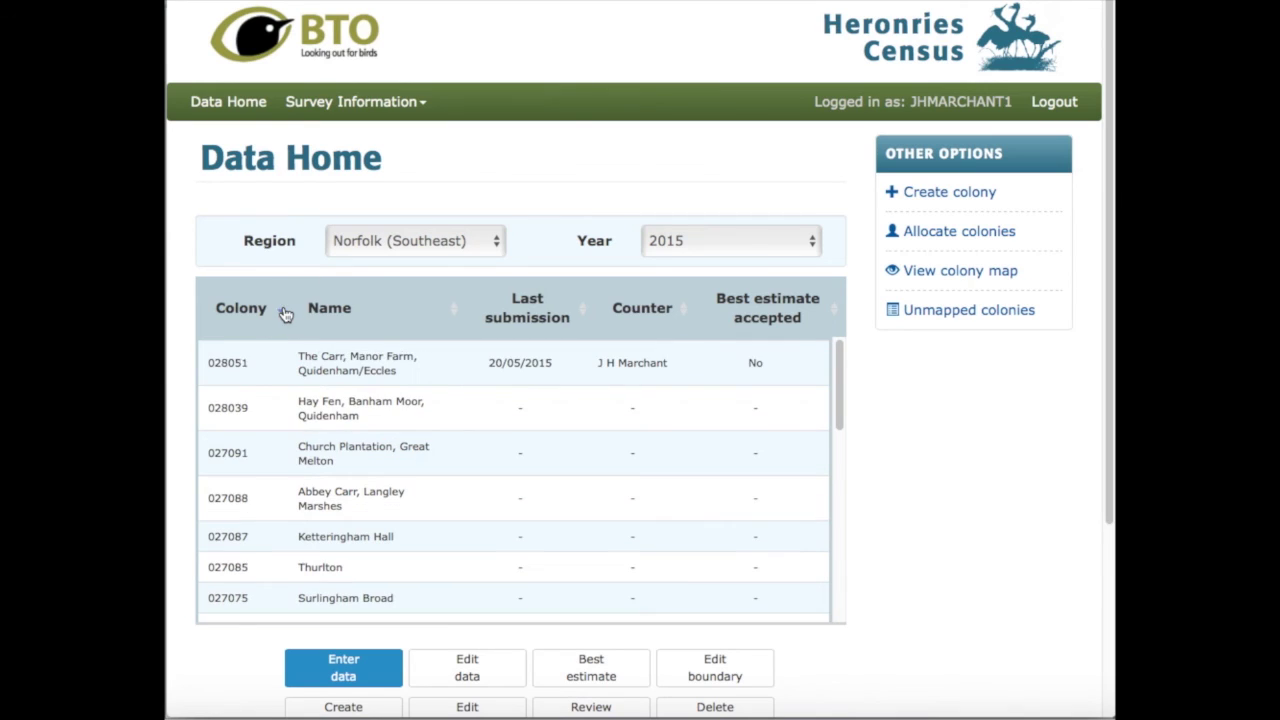
click(247, 365)
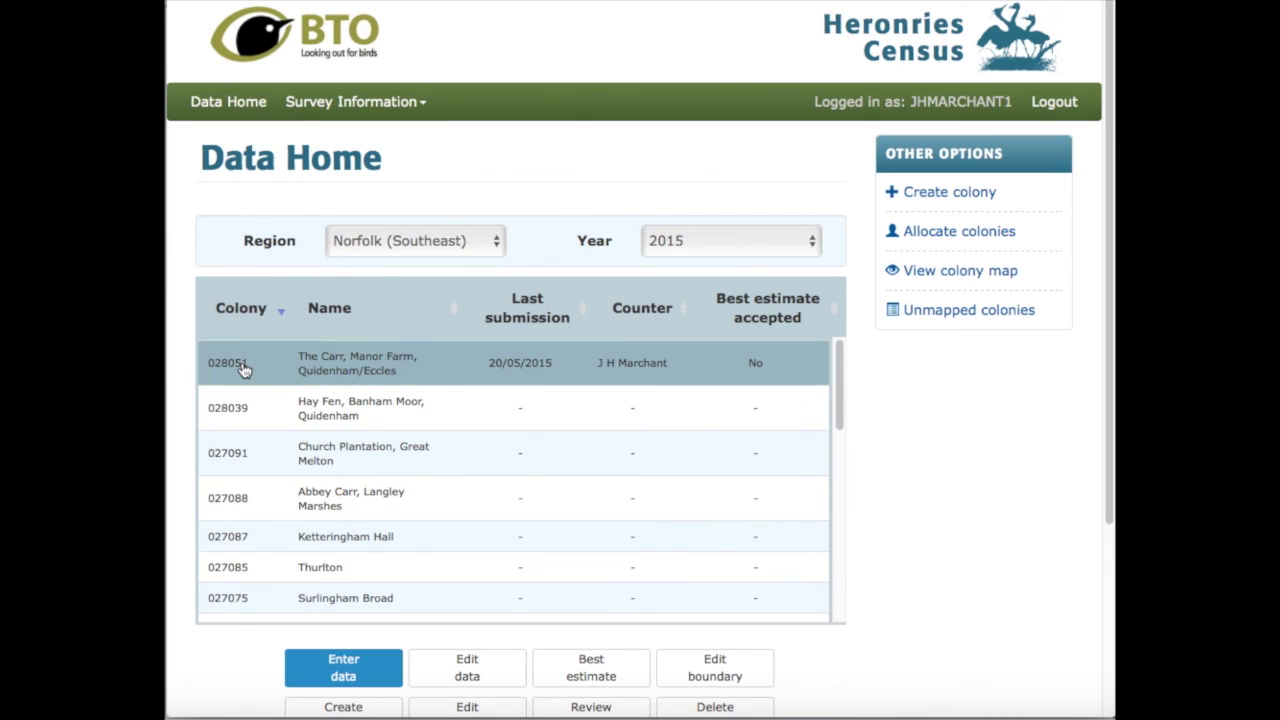
Step: Open The Carr's boundary editor, zoom the satellite map out two levels, and select the hexagon
click(684, 676)
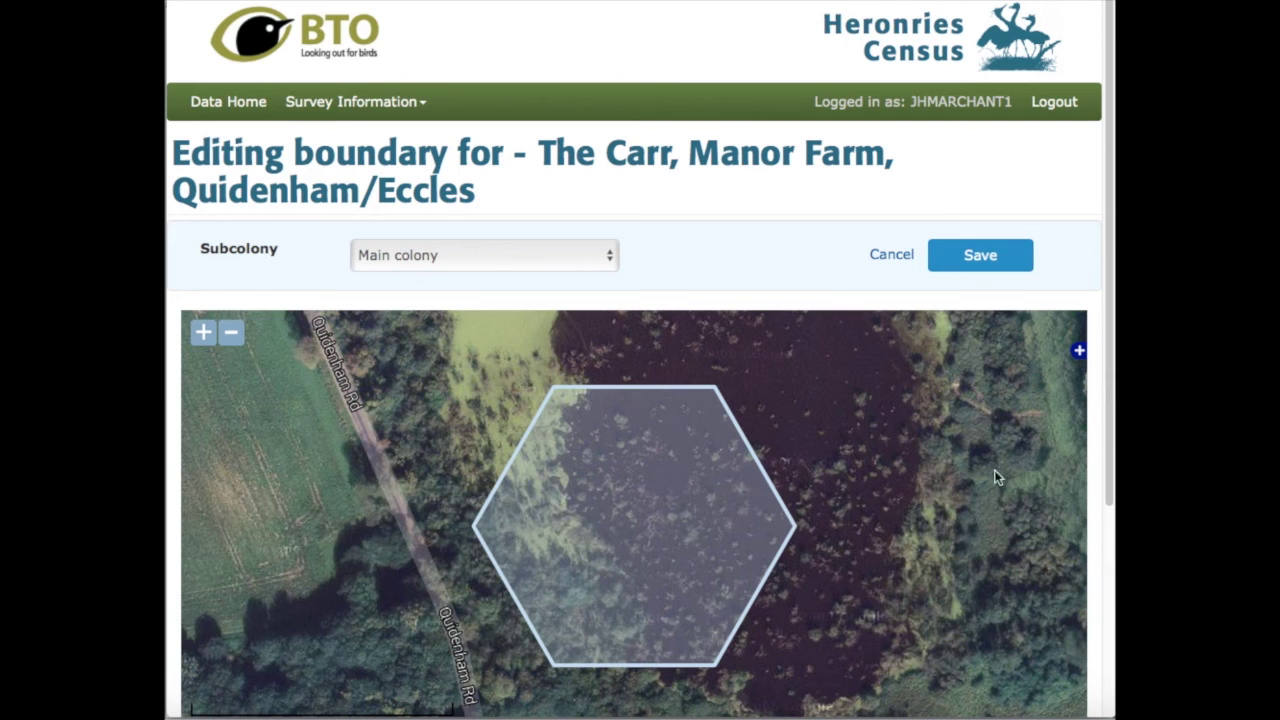
drag(1112, 440, 1112, 587)
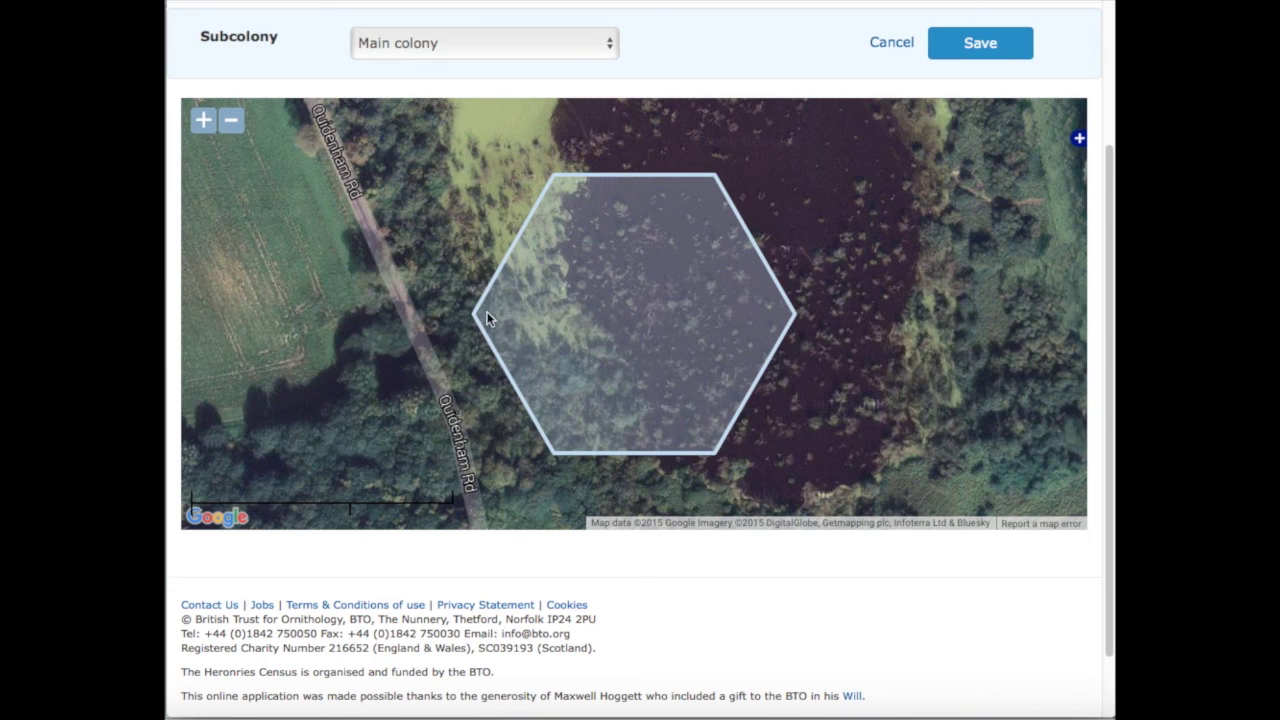
click(230, 121)
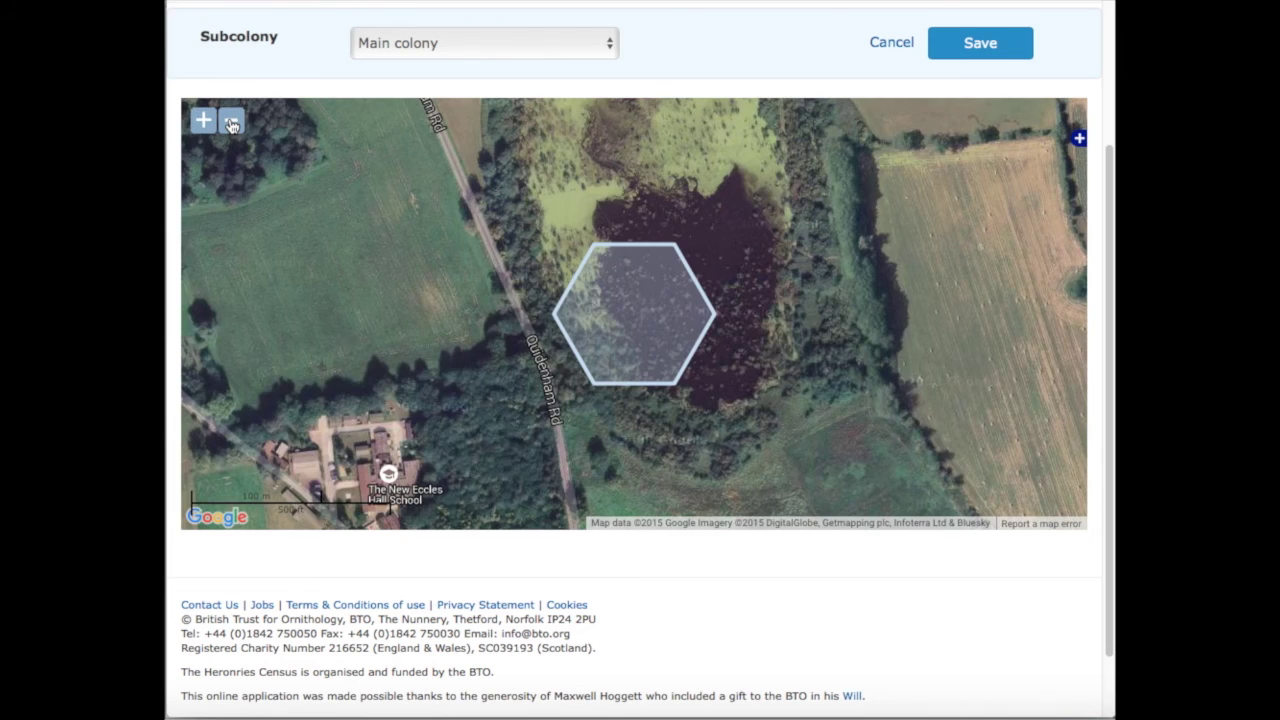
click(230, 121)
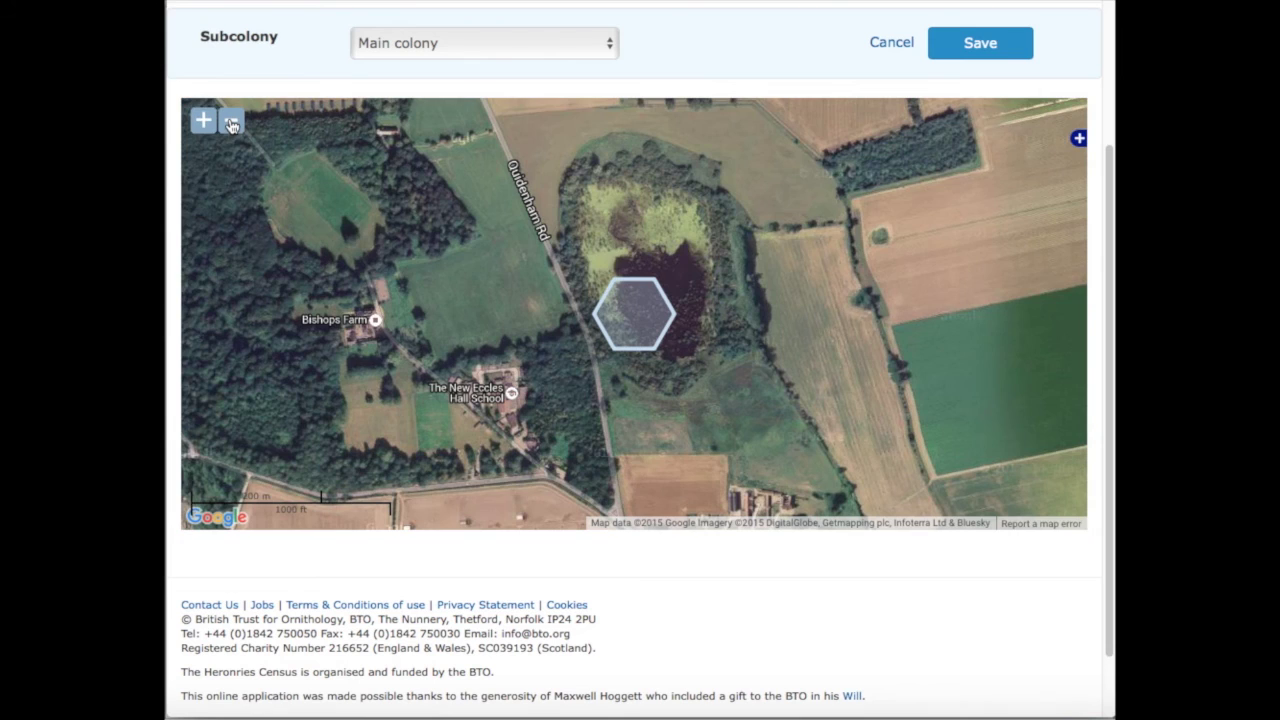
click(636, 348)
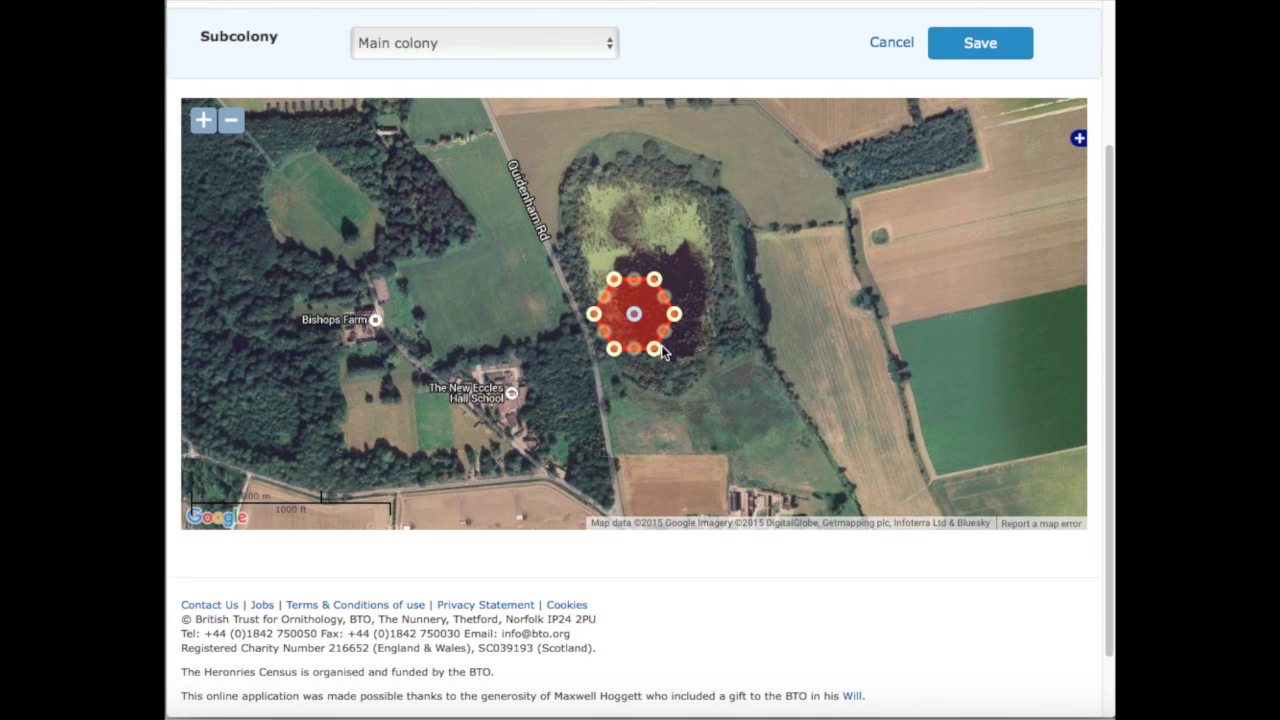
Step: Drag the boundary west and reshape its corners, notching the right edge inward
drag(635, 315, 517, 260)
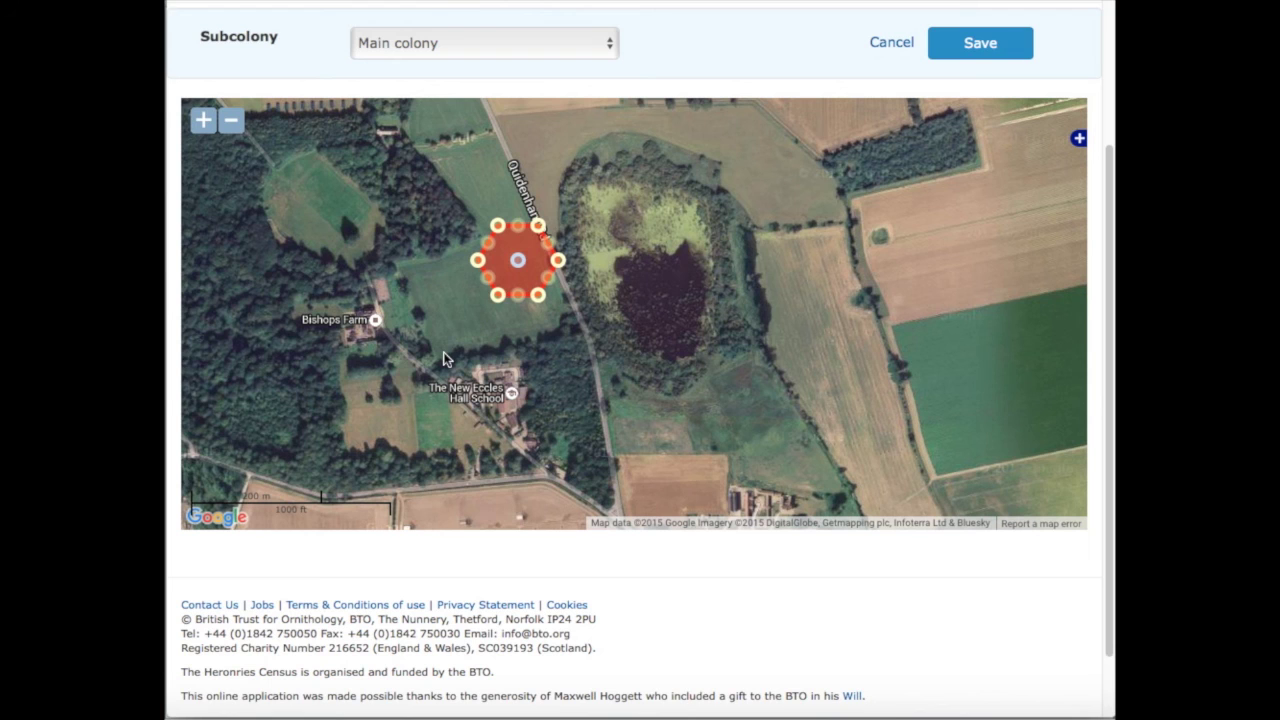
drag(497, 295, 474, 343)
drag(537, 295, 562, 335)
drag(558, 260, 527, 249)
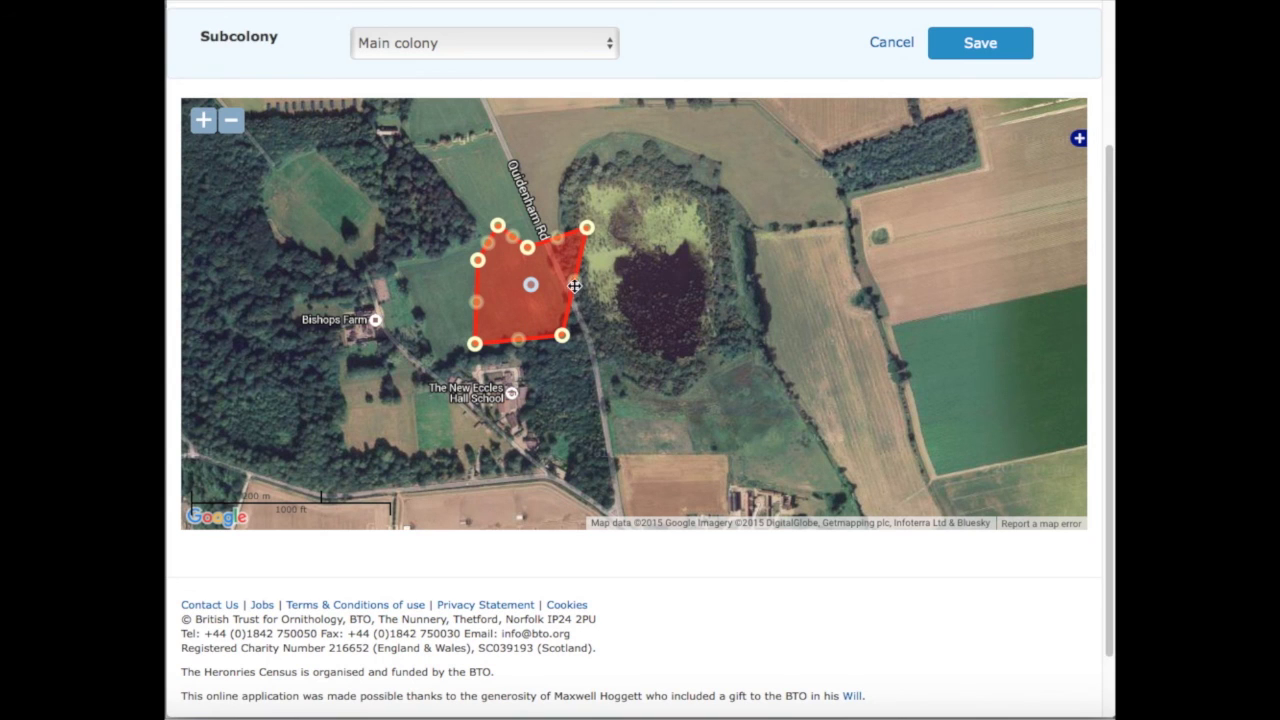
drag(573, 281, 558, 278)
Step: Move the outline back over the pond, fit it along the western edge, and save it
drag(530, 285, 631, 285)
drag(576, 344, 597, 336)
drag(579, 261, 601, 171)
drag(687, 228, 653, 177)
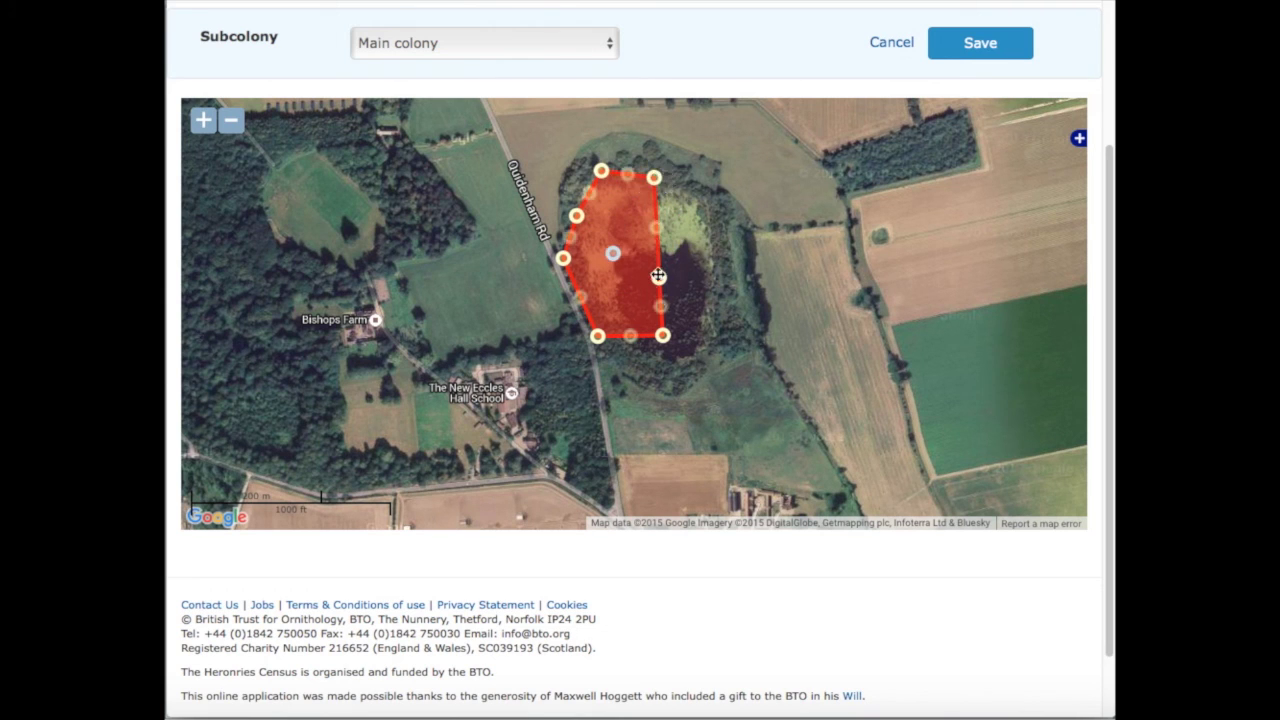
drag(656, 225, 629, 208)
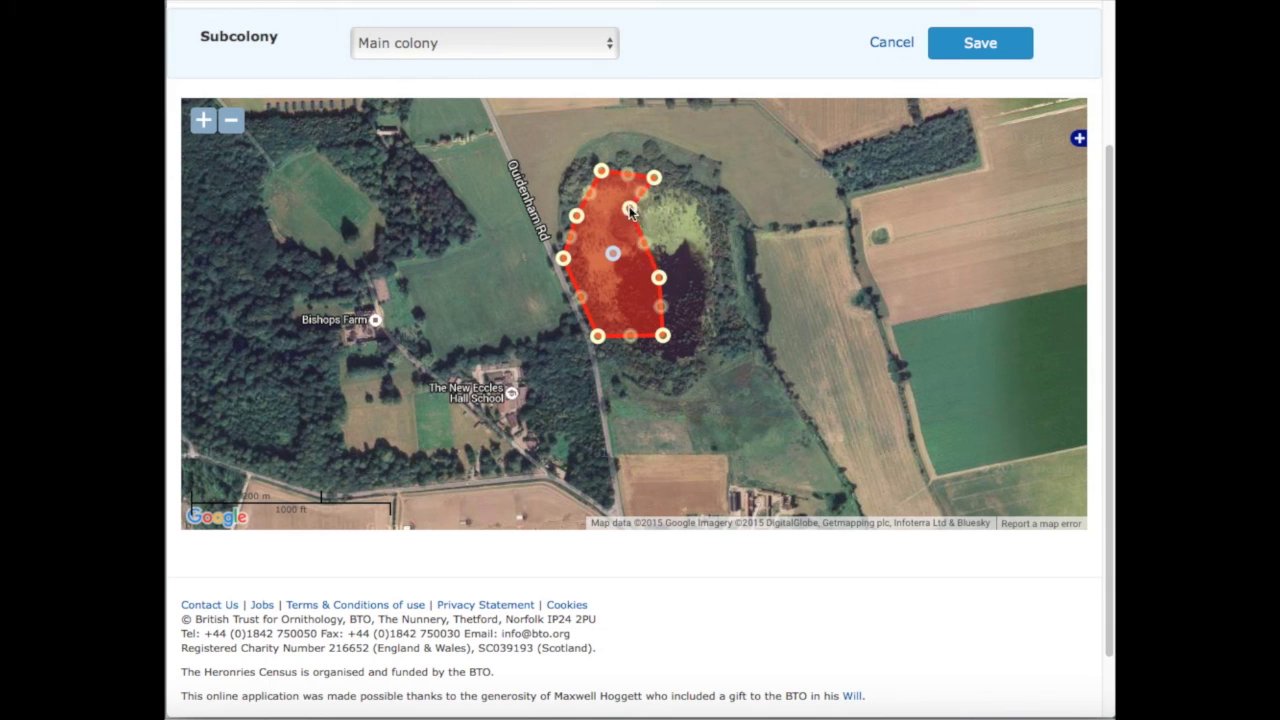
drag(658, 276, 603, 244)
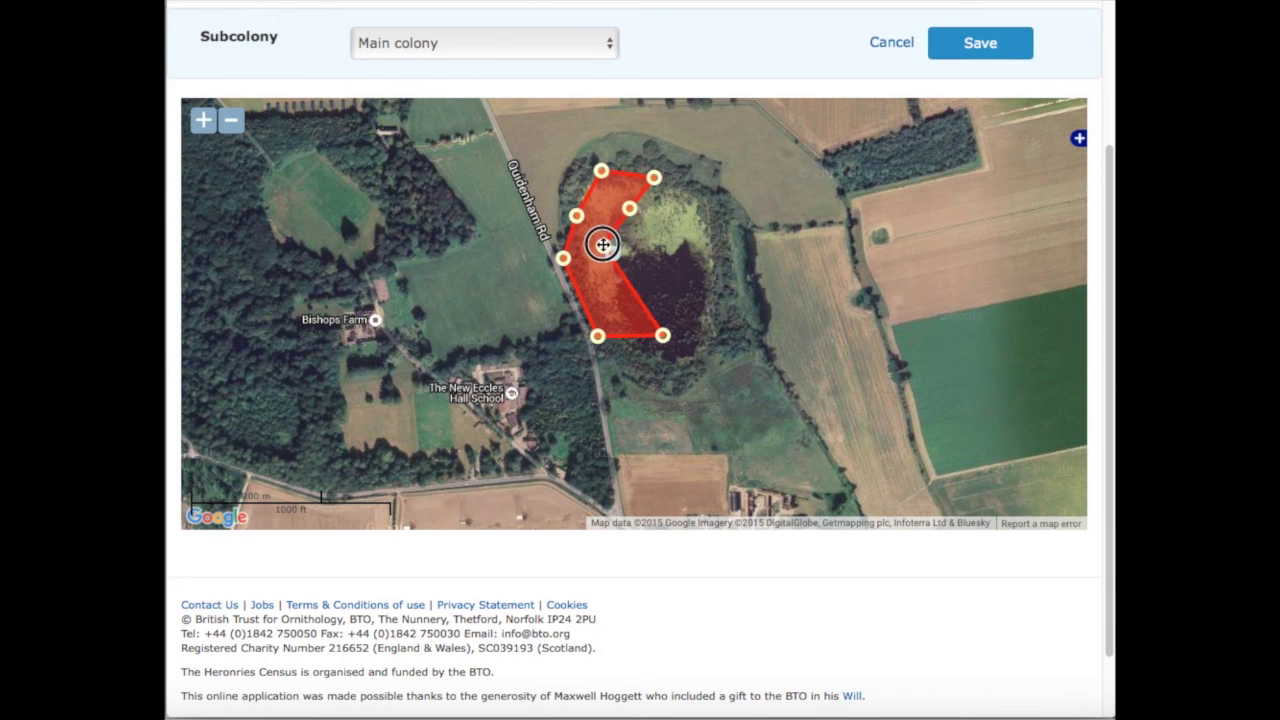
drag(634, 291, 635, 327)
click(1007, 42)
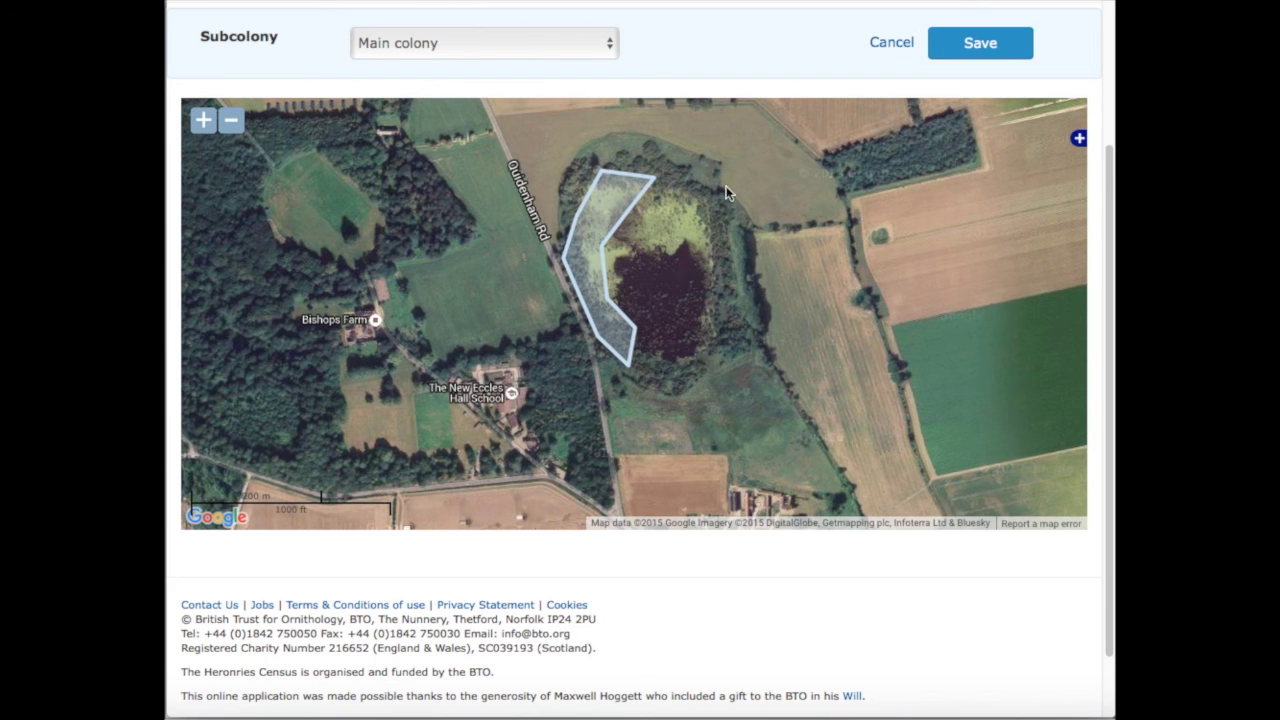
click(962, 43)
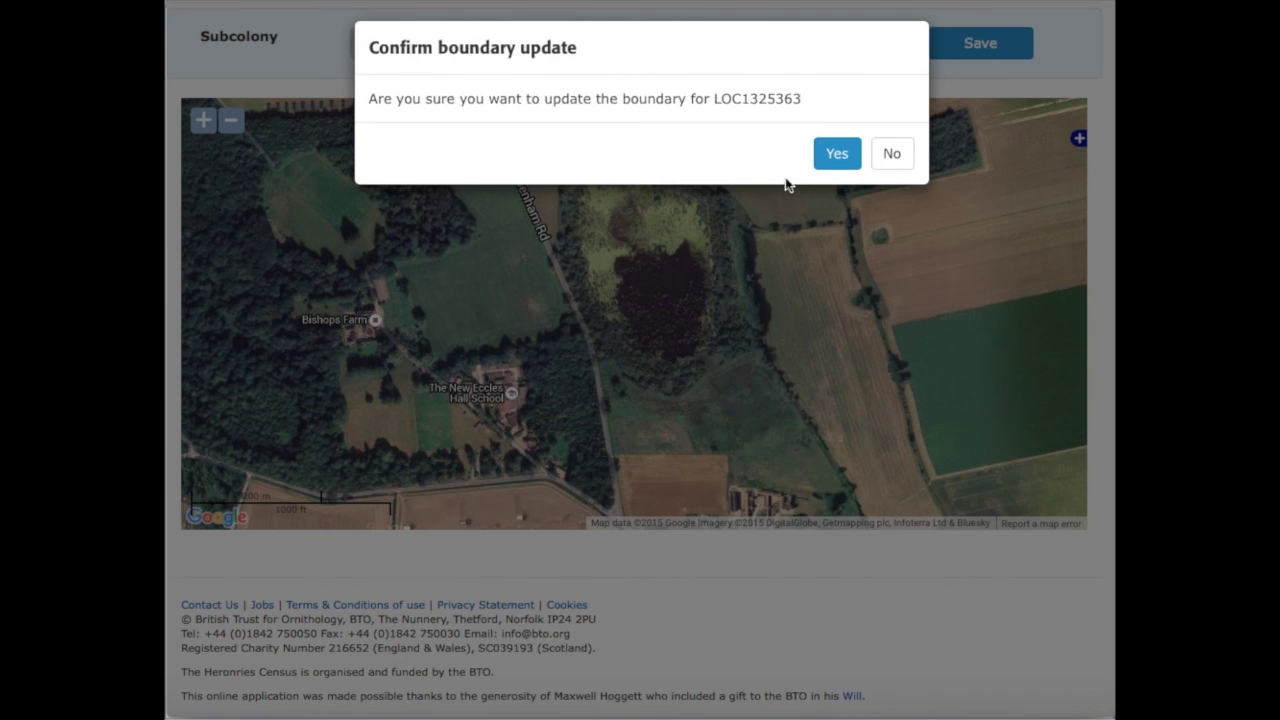
Step: Confirm the boundary update for The Carr and dismiss the success message
click(836, 155)
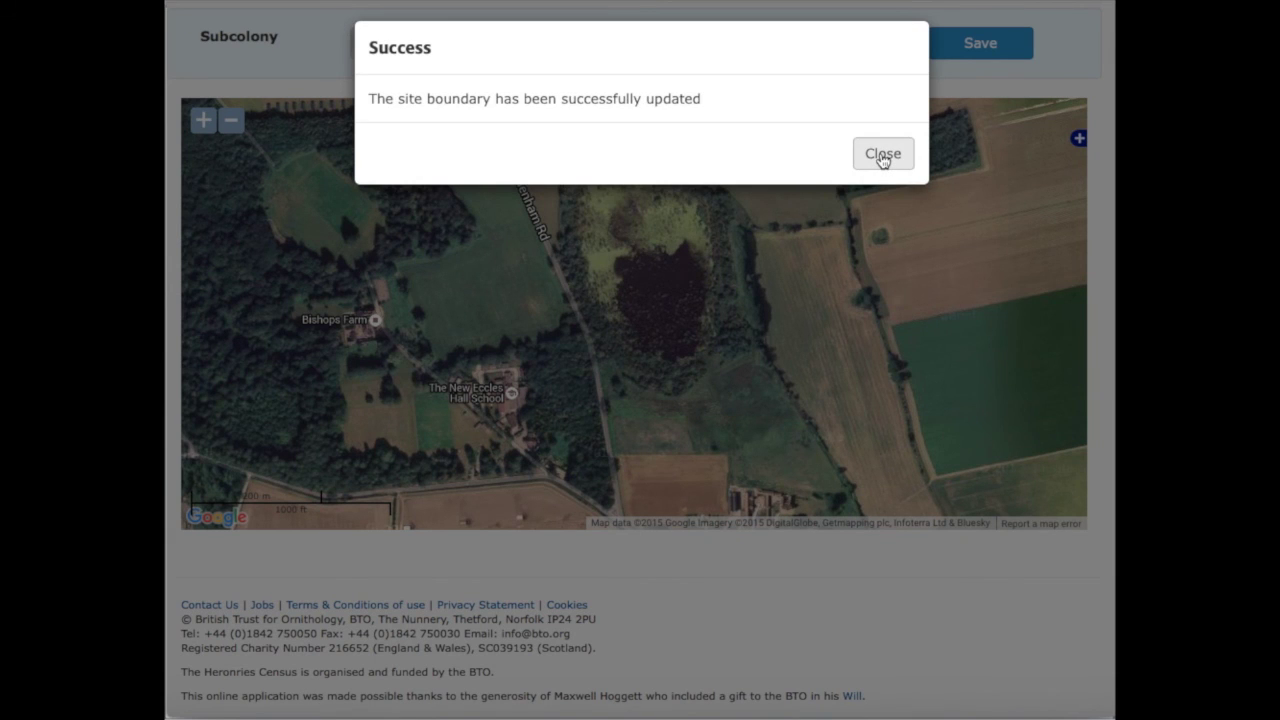
click(882, 156)
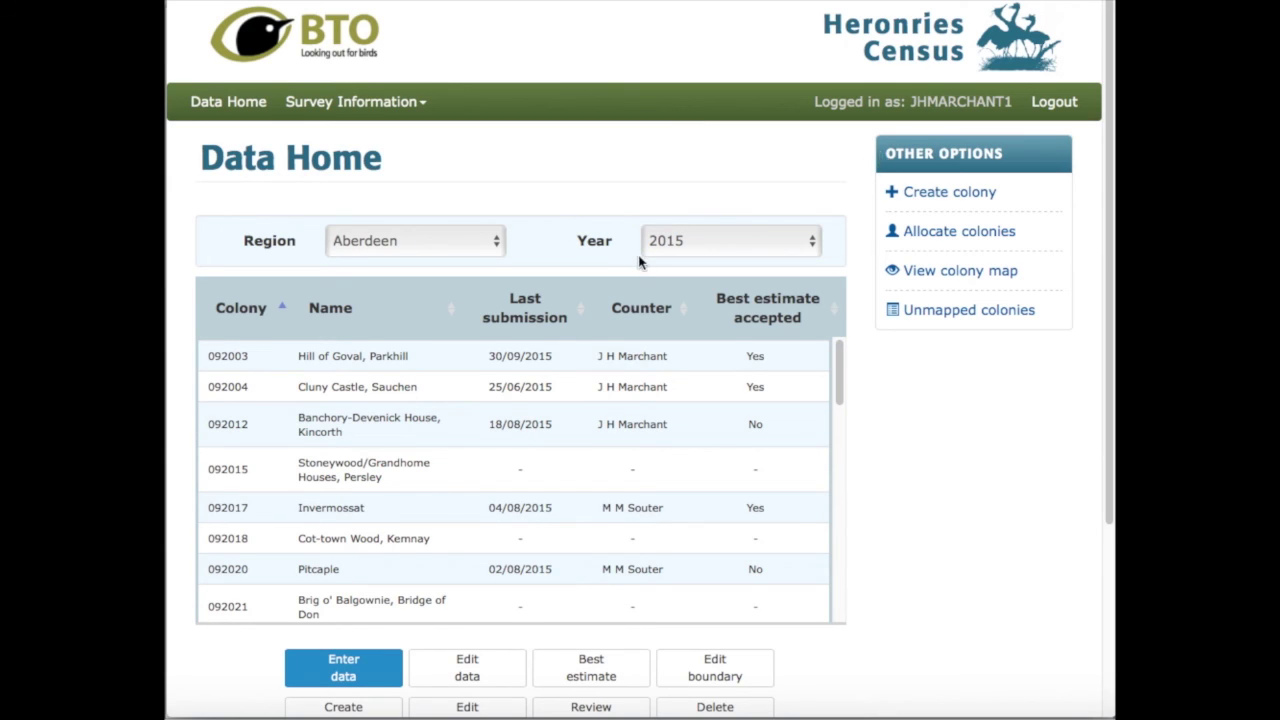